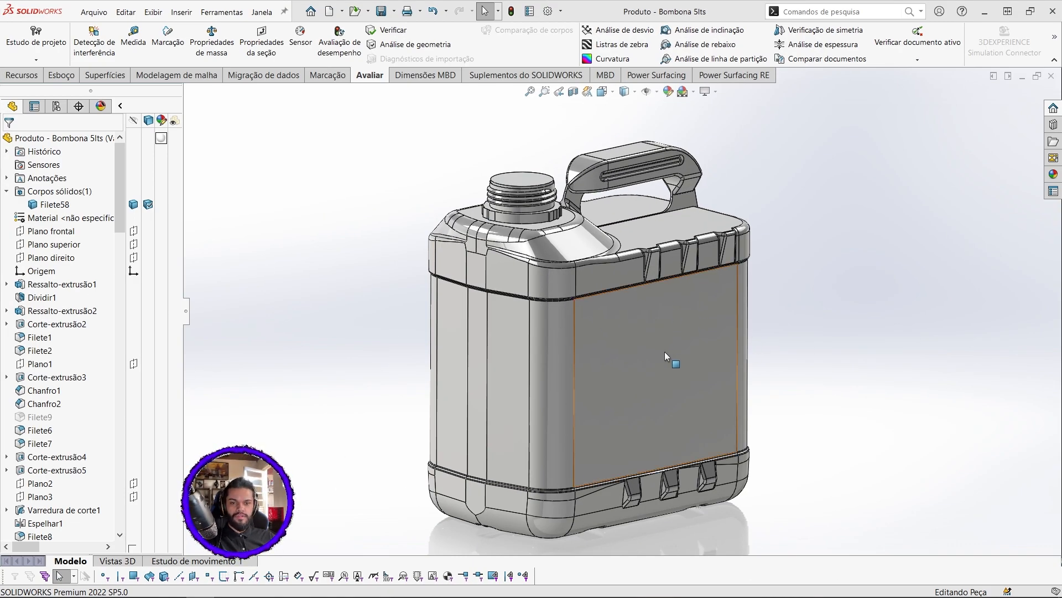
# Try to save the jerrycan part as an STL file named Produto - Bombona 5lts
pyautogui.moveTo(596, 343); pyautogui.dragTo(671, 401, button='middle')
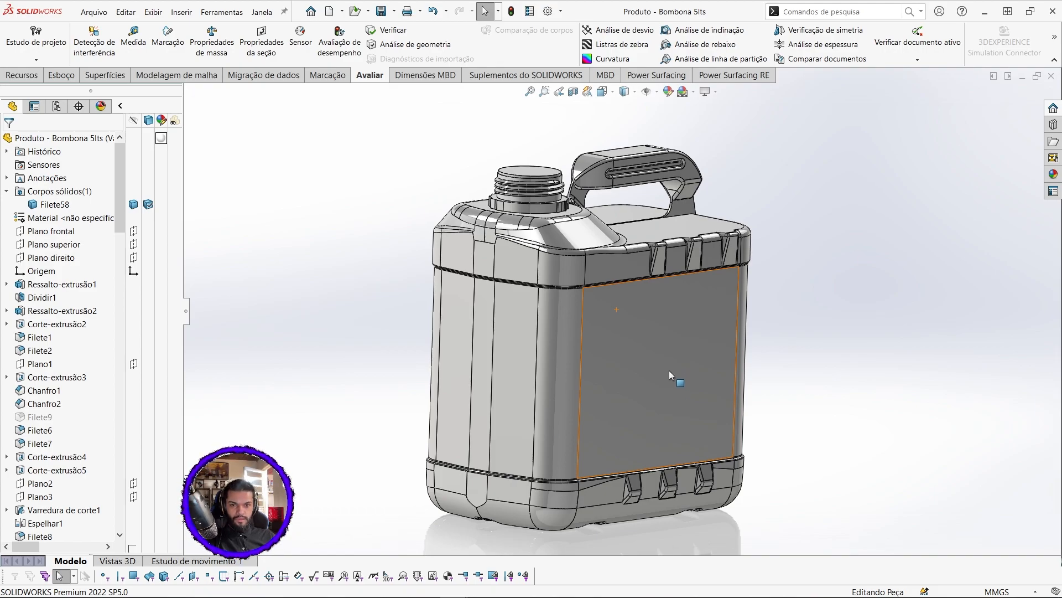
pyautogui.moveTo(669, 370); pyautogui.dragTo(657, 374, button='middle')
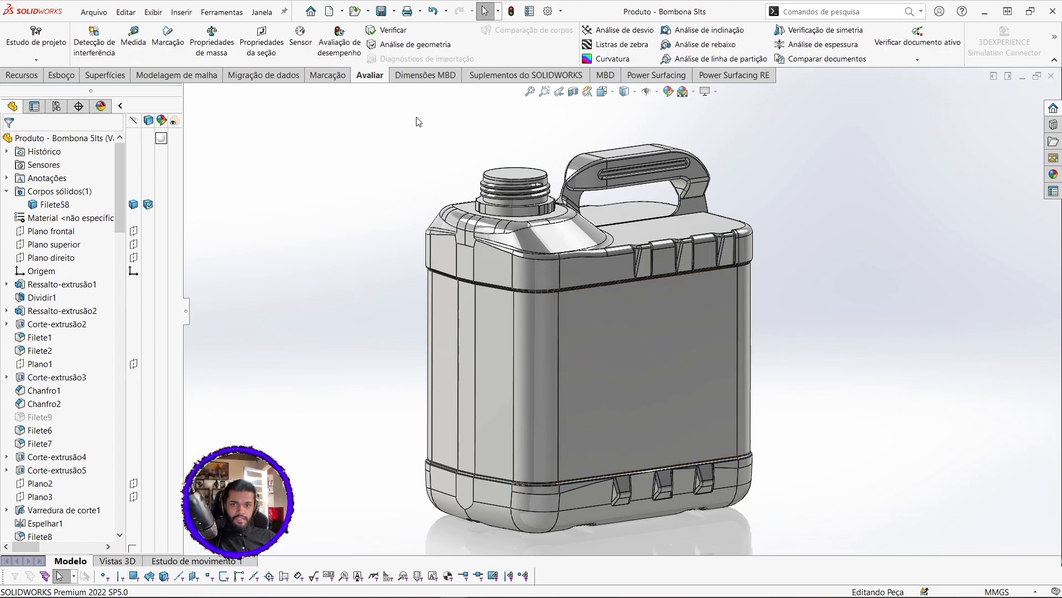
pyautogui.click(394, 11)
pyautogui.click(400, 42)
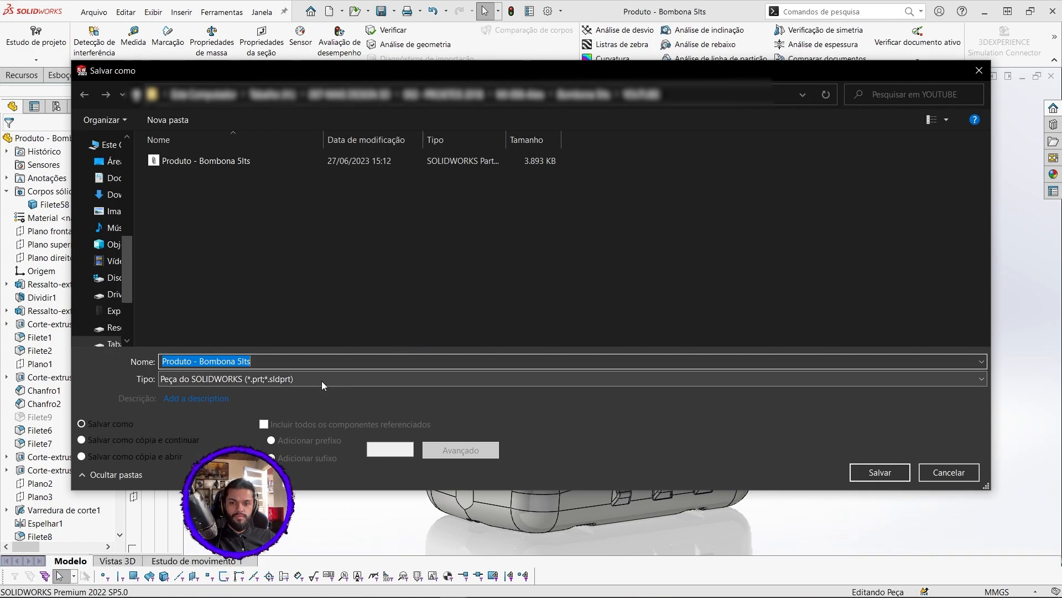
pyautogui.click(194, 378)
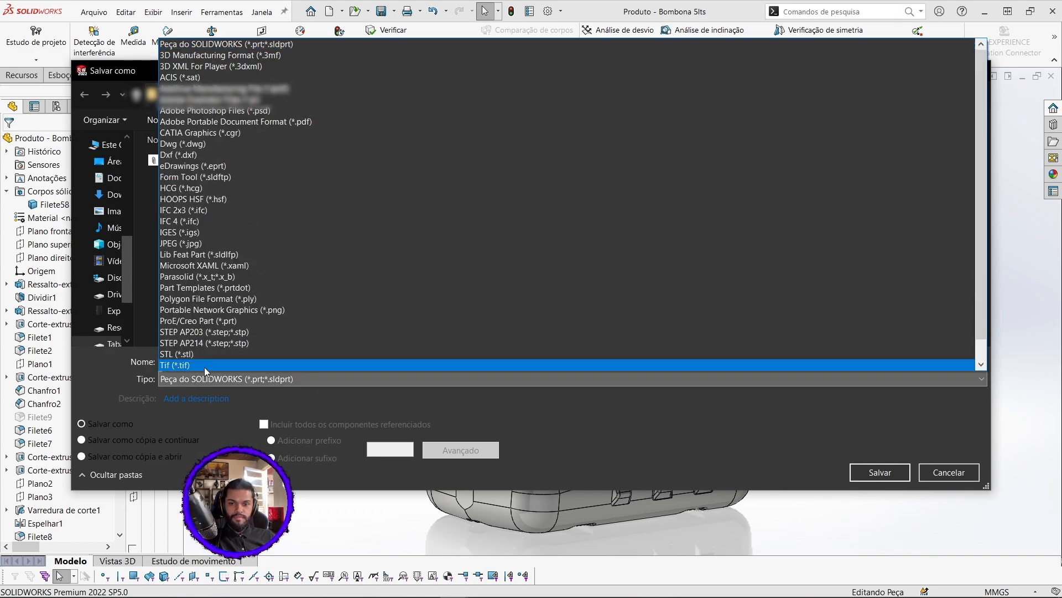
pyautogui.click(206, 354)
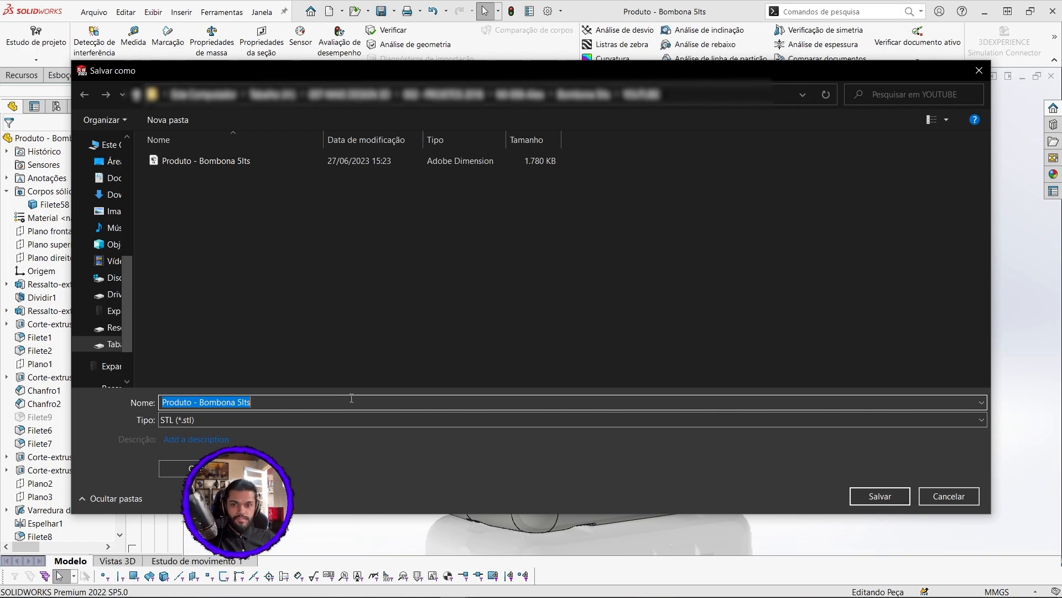
pyautogui.press('Return')
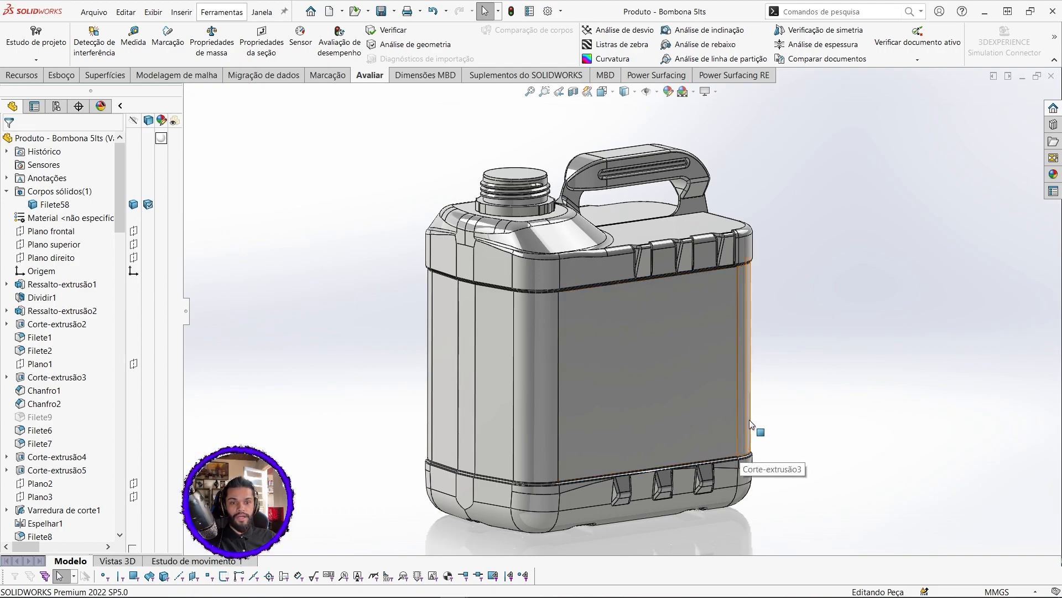
# Examine the upper side ribs and the threaded neck of the solid jerrycan model
pyautogui.scroll(-5, 644, 301)
pyautogui.scroll(-2, 644, 301)
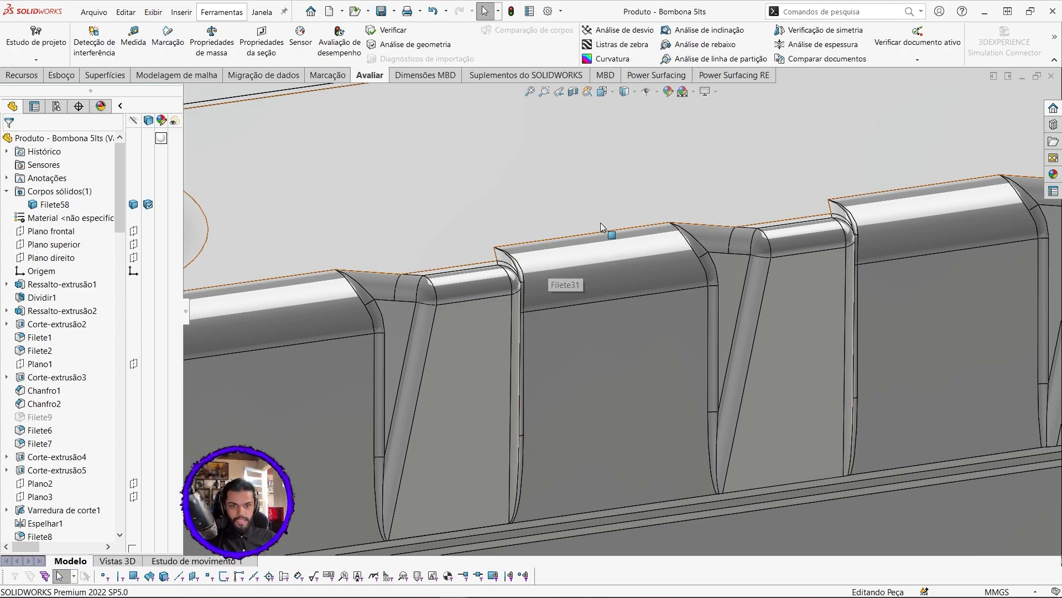
pyautogui.scroll(6, 599, 287)
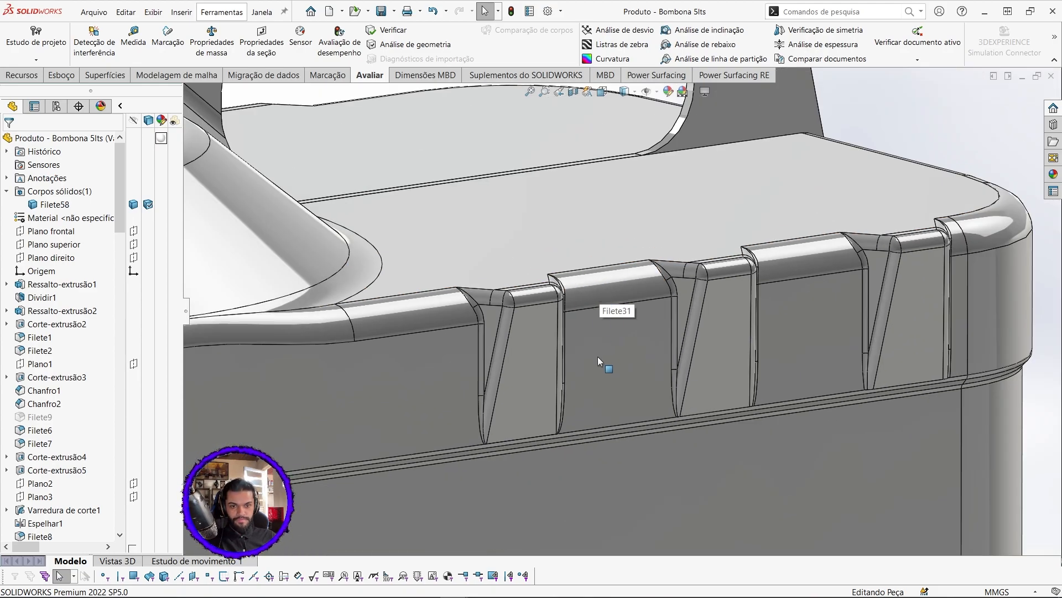
pyautogui.scroll(-8, 426, 223)
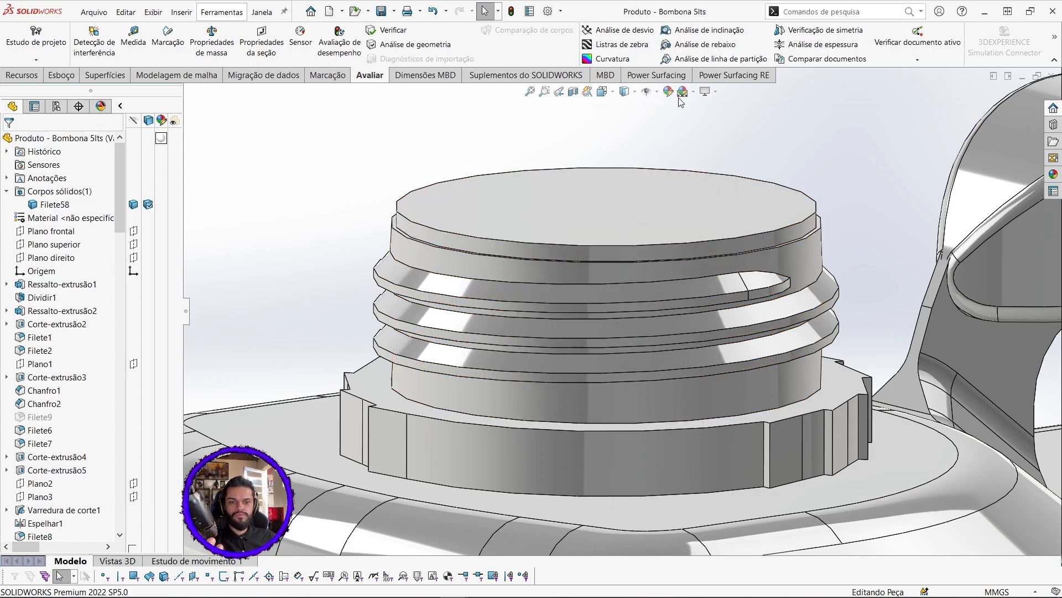
pyautogui.scroll(8, 779, 381)
pyautogui.scroll(-2, 743, 386)
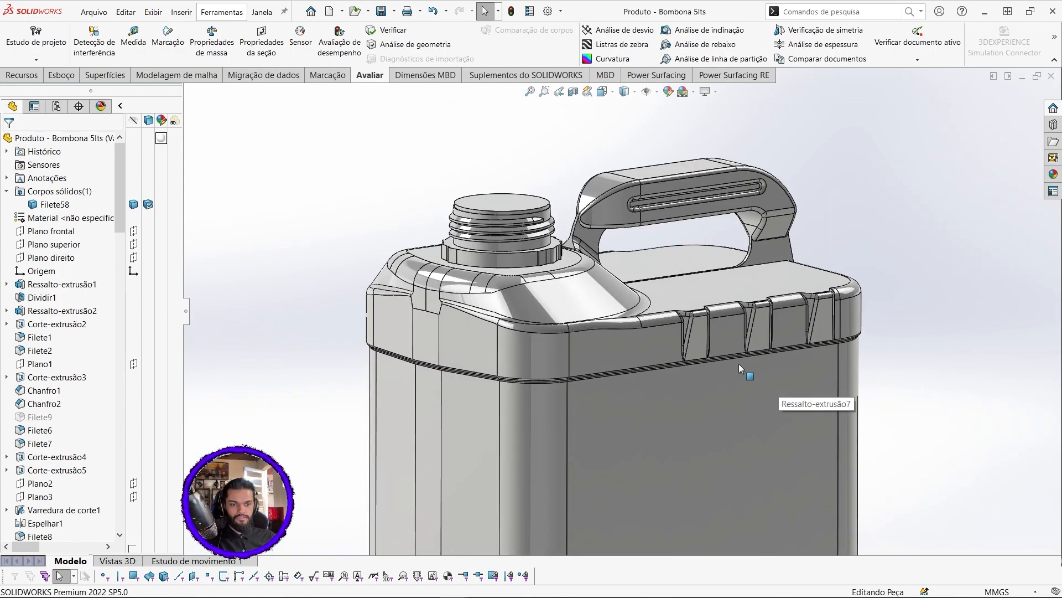
# Export the jerrycan part as STL, overwriting the existing Produto - Bombona 5lts file and confirming the mesh export
pyautogui.click(393, 11)
pyautogui.click(403, 26)
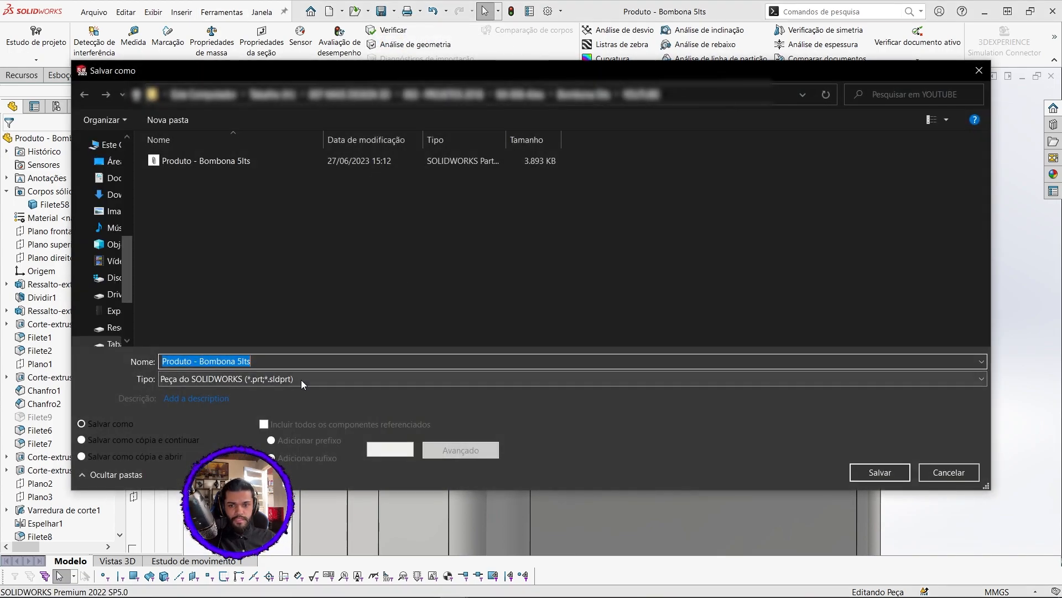
pyautogui.click(301, 379)
pyautogui.click(277, 350)
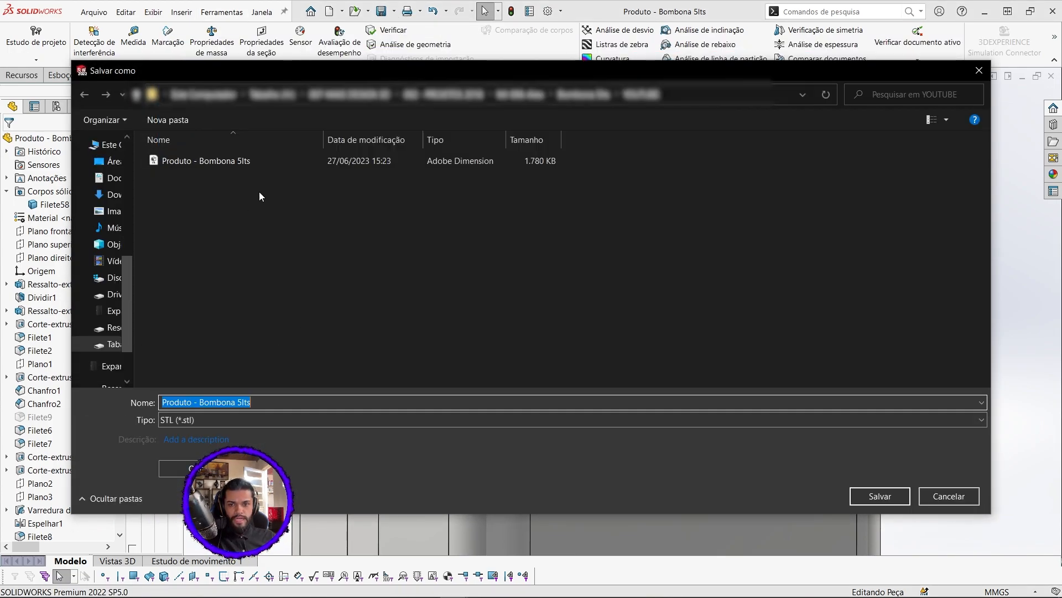
pyautogui.click(260, 161)
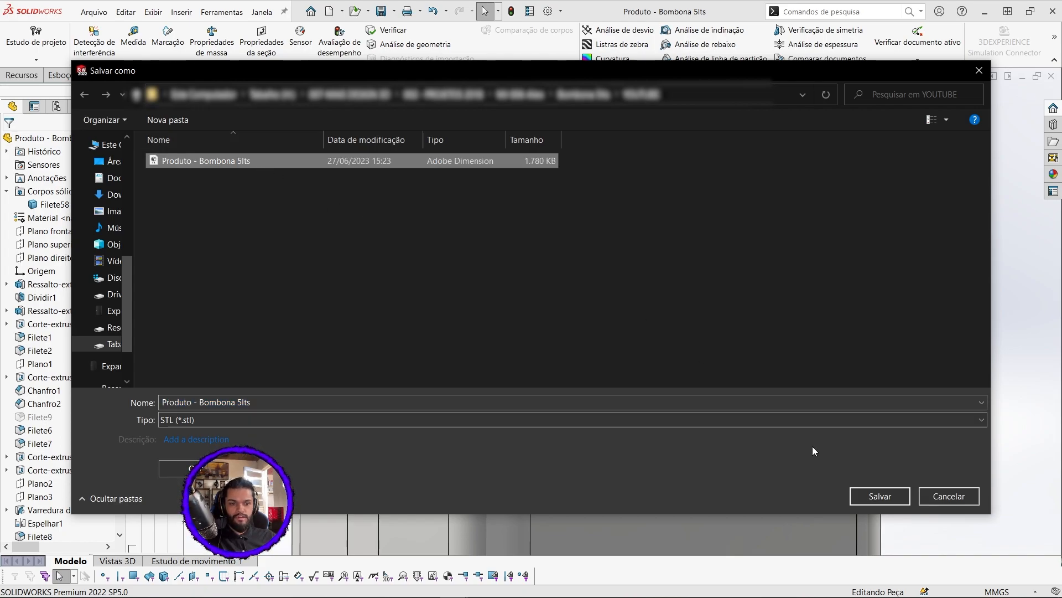
pyautogui.click(878, 497)
pyautogui.click(564, 306)
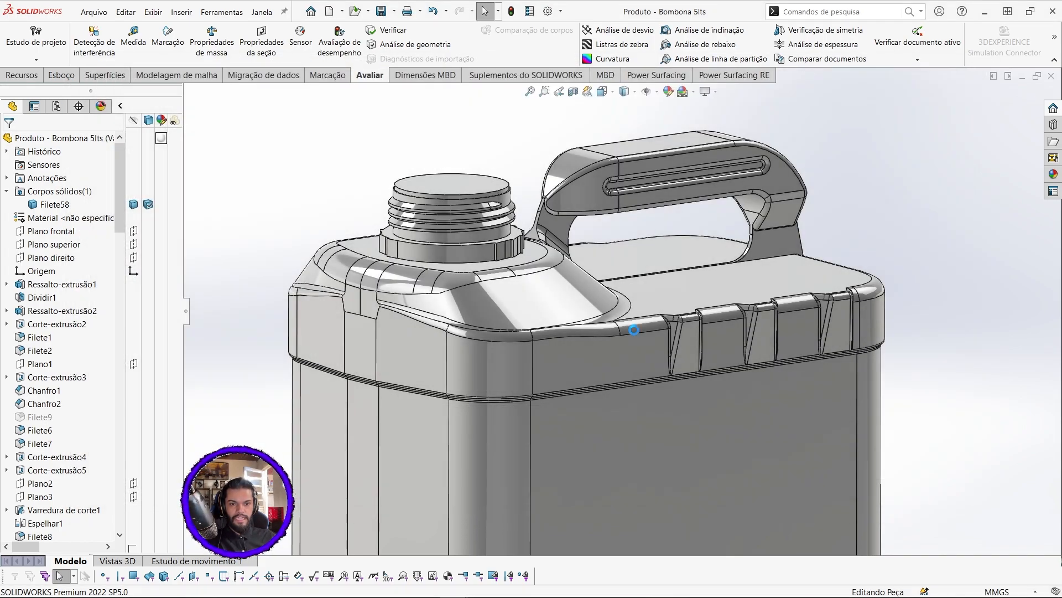
pyautogui.click(562, 335)
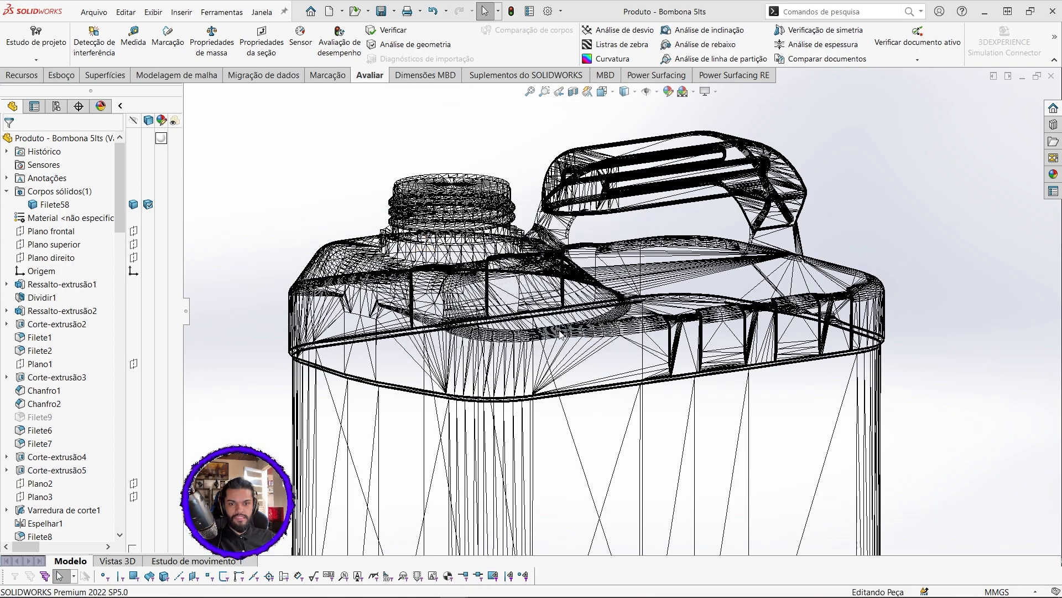
# Open the exported jerrycan STL file as a graphics body and look over its overall mesh
pyautogui.click(356, 13)
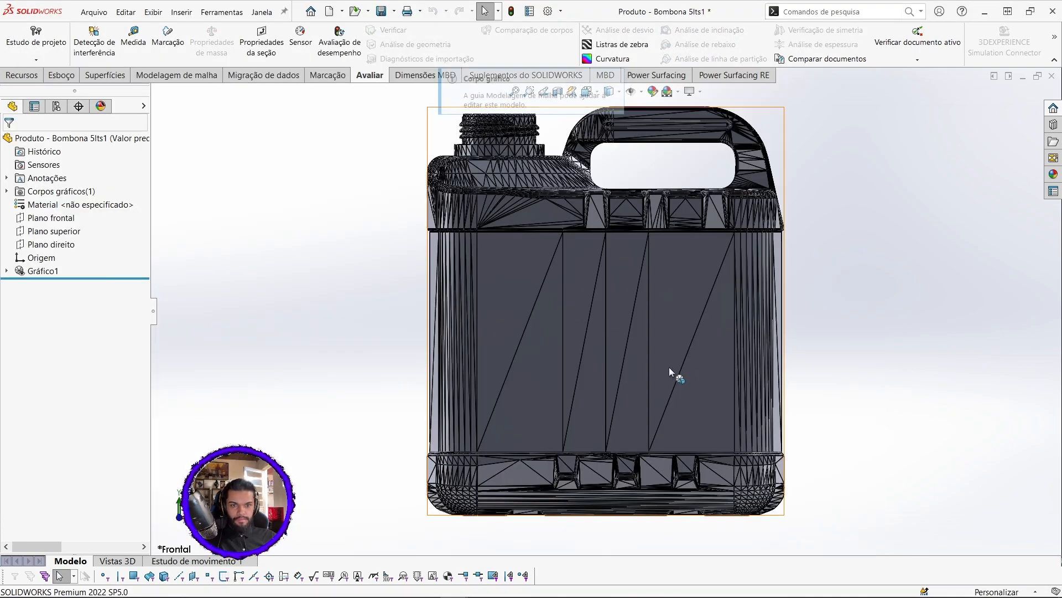
pyautogui.scroll(1, 655, 340)
pyautogui.scroll(-2, 648, 270)
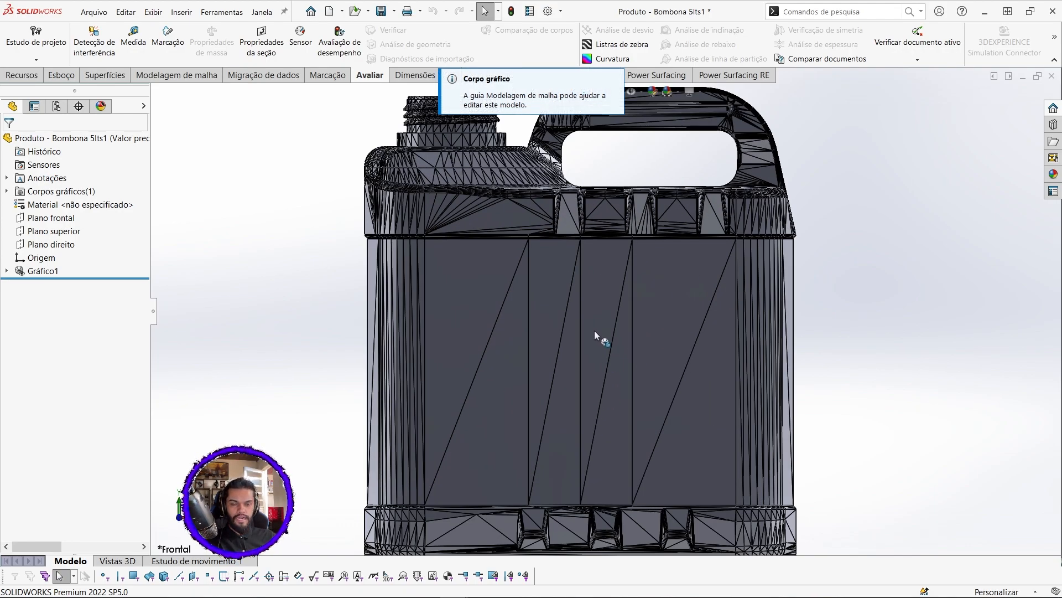
pyautogui.scroll(1, 587, 330)
pyautogui.moveTo(561, 330); pyautogui.dragTo(632, 351, button='middle')
pyautogui.scroll(-2, 632, 351)
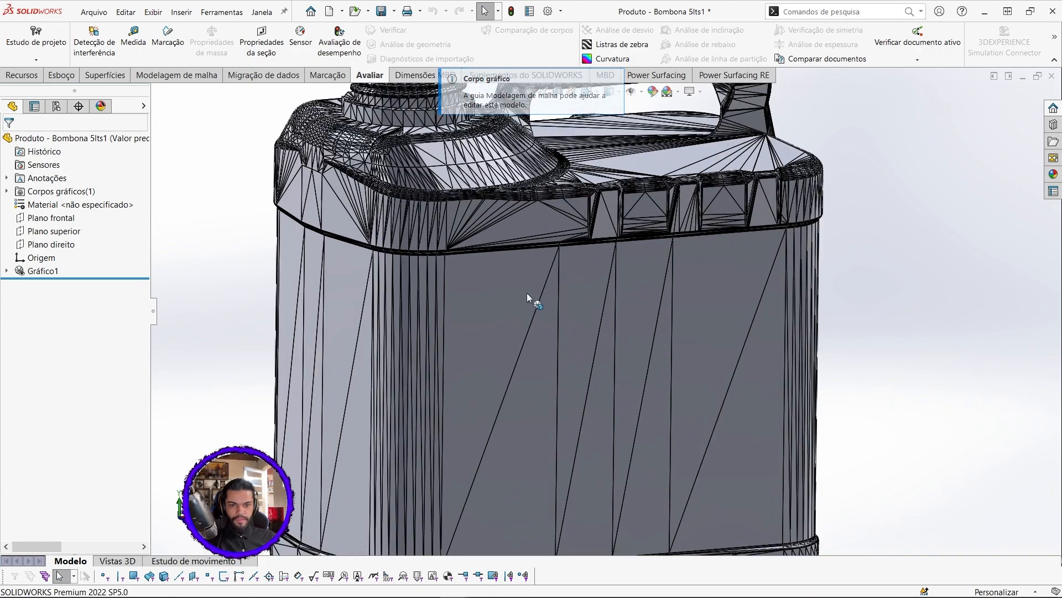
pyautogui.scroll(2, 547, 436)
pyautogui.scroll(-1, 523, 424)
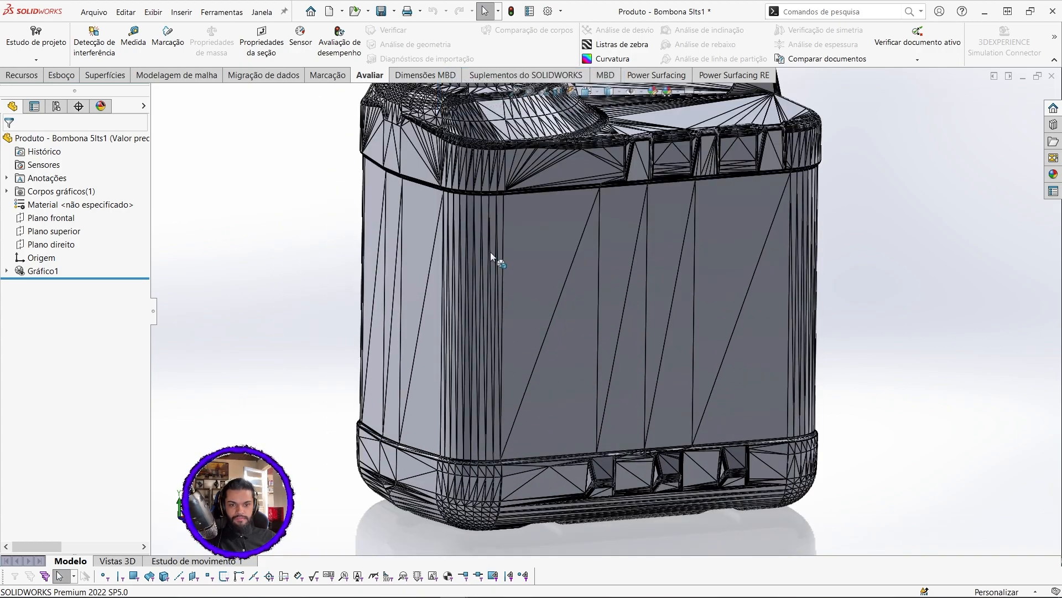
pyautogui.scroll(2, 583, 223)
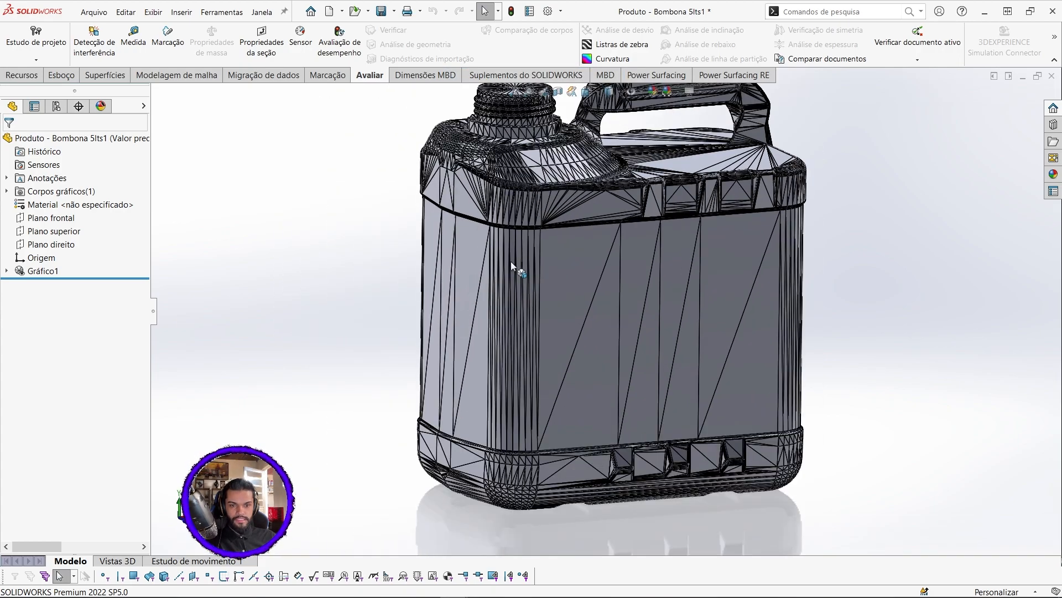
# Examine the mesh triangles on the rounded upper edge and the small rib fillets of the imported jerrycan
pyautogui.scroll(-4, 705, 191)
pyautogui.scroll(-5, 568, 320)
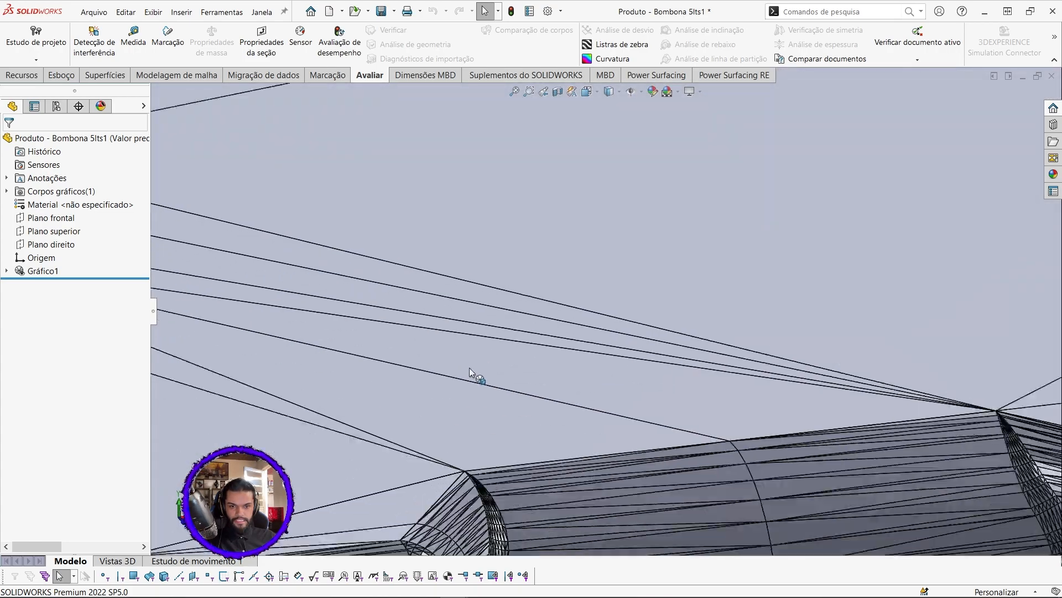
pyautogui.moveTo(654, 451); pyautogui.dragTo(655, 440, button='middle')
pyautogui.scroll(-1, 656, 439)
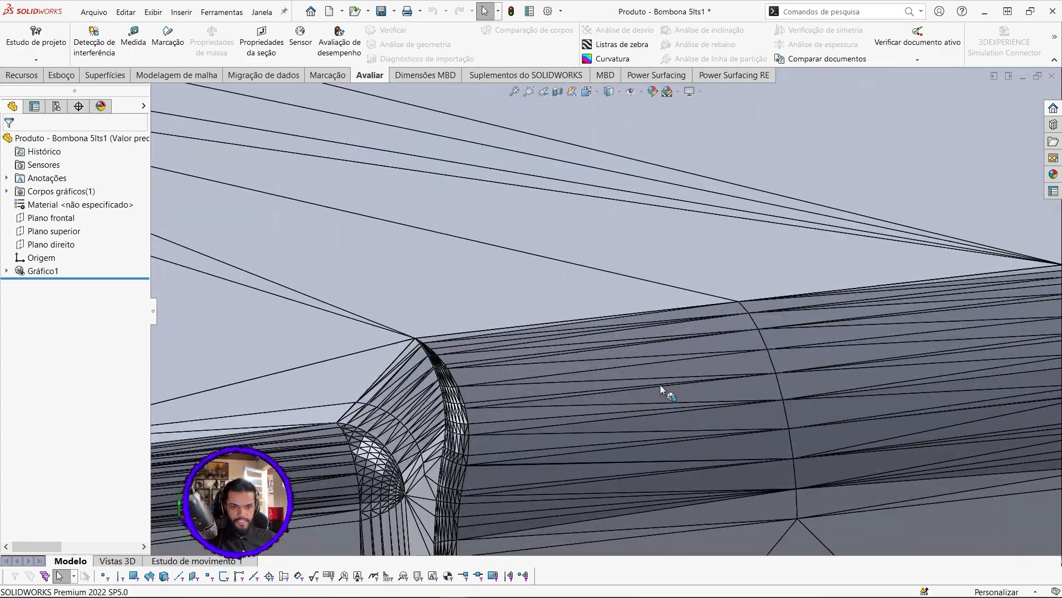
pyautogui.moveTo(661, 384); pyautogui.dragTo(640, 392, button='middle')
pyautogui.moveTo(396, 439); pyautogui.dragTo(453, 328, button='middle')
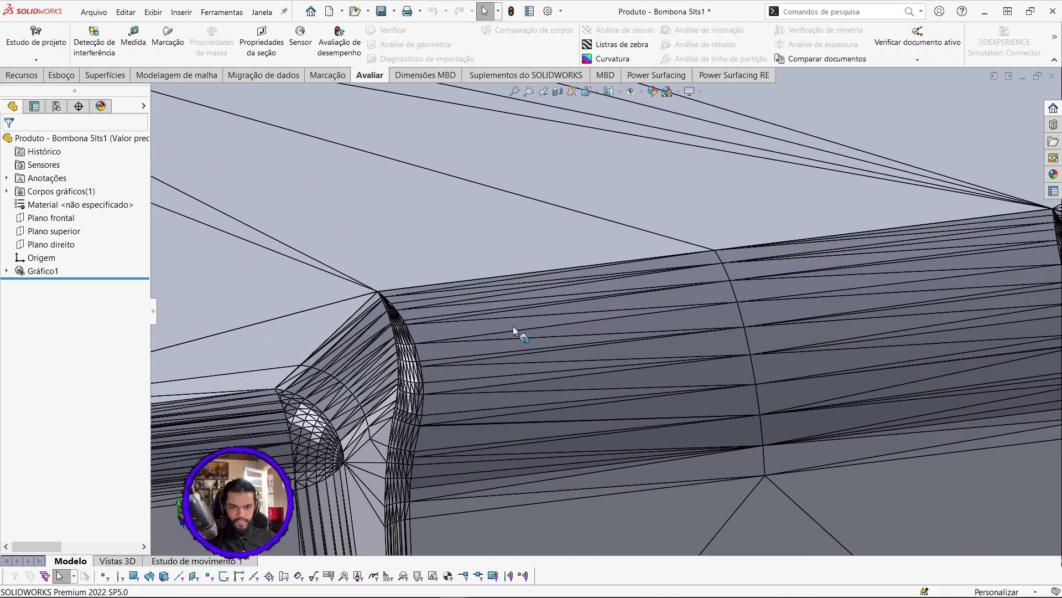
pyautogui.scroll(2, 470, 384)
pyautogui.scroll(-4, 457, 389)
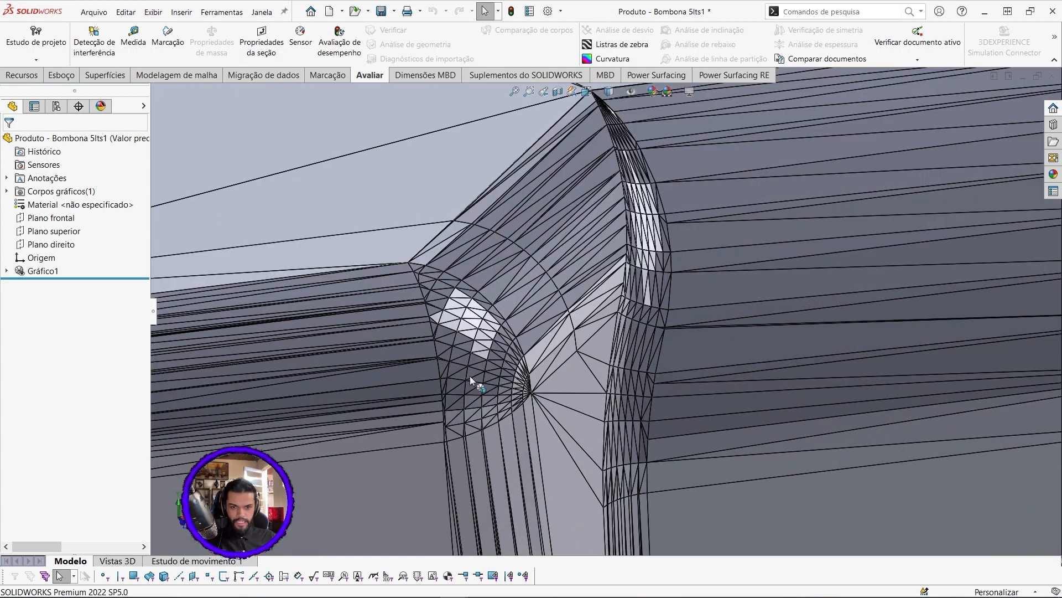
pyautogui.scroll(-2, 468, 375)
pyautogui.scroll(-2, 478, 320)
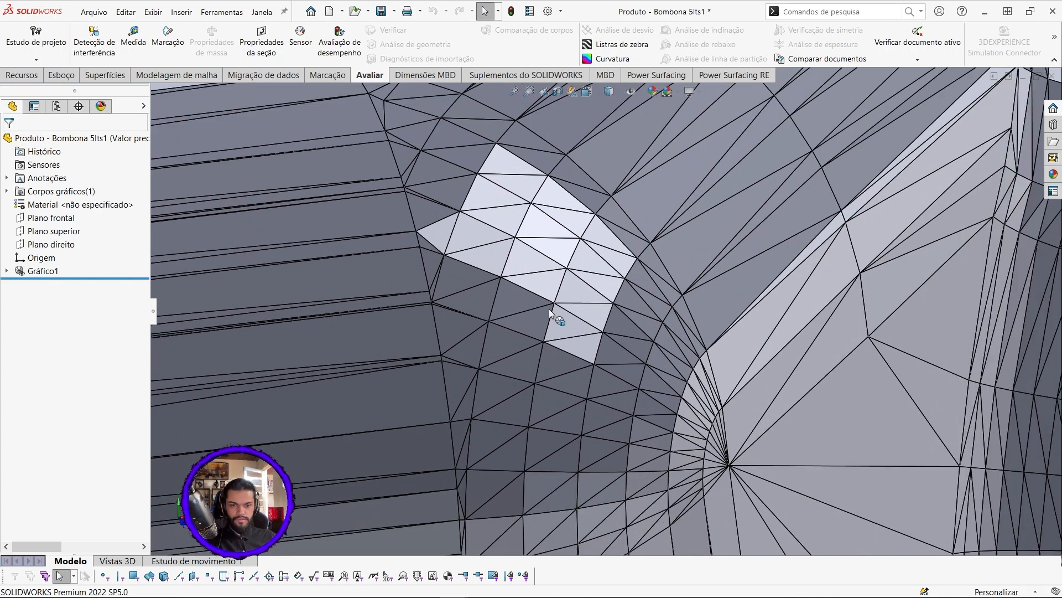
pyautogui.scroll(3, 542, 334)
pyautogui.moveTo(541, 335); pyautogui.dragTo(583, 342, button='middle')
pyautogui.scroll(5, 584, 342)
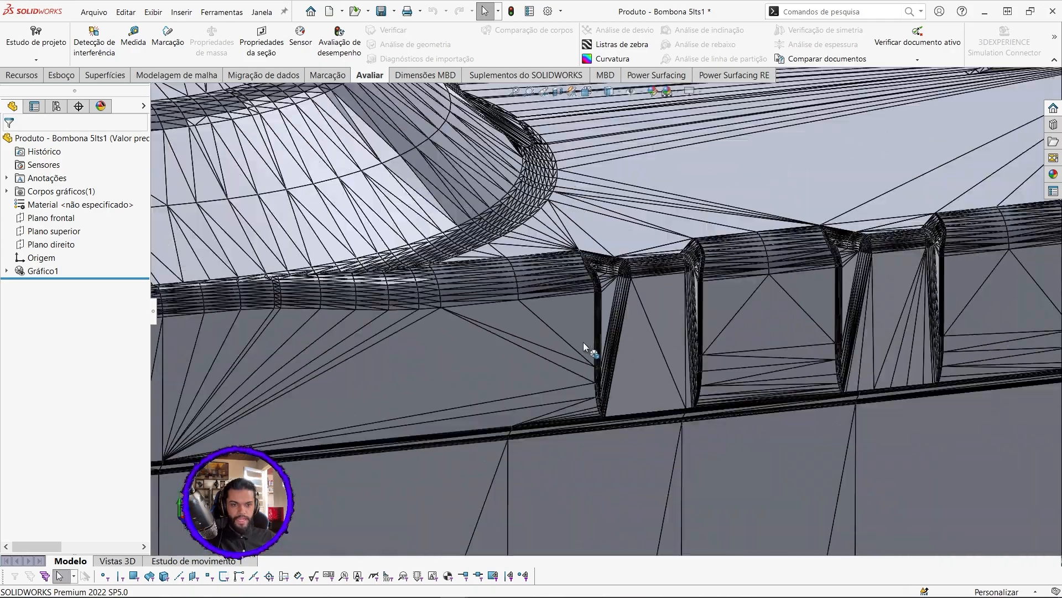
# Display the imported mesh as shaded without edges, with the threaded neck in close view
pyautogui.scroll(9, 584, 342)
pyautogui.scroll(-11, 531, 260)
pyautogui.moveTo(545, 238)
pyautogui.mouseDown(button='middle')
pyautogui.moveTo(527, 236)
pyautogui.moveTo(545, 247)
pyautogui.mouseUp(button='middle')
pyautogui.scroll(2, 570, 321)
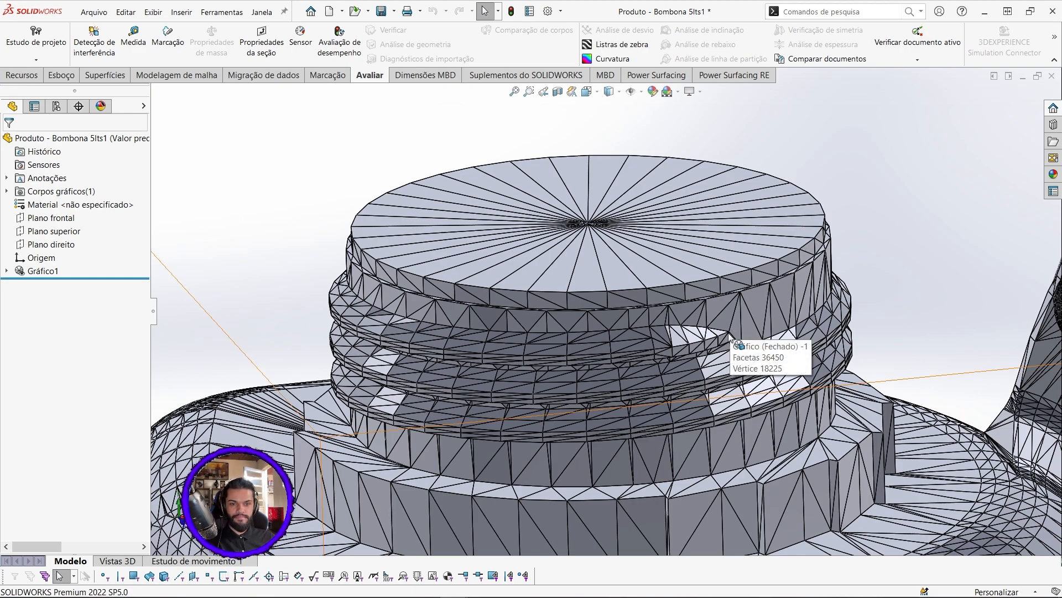
pyautogui.click(613, 93)
pyautogui.click(612, 128)
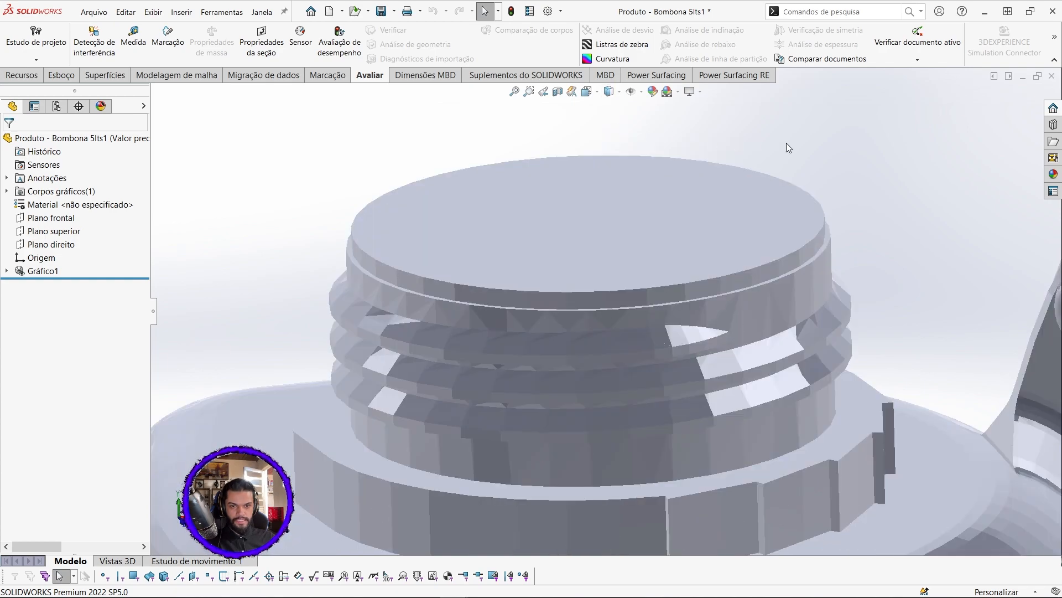
# Examine the faceting on the thread and round top of the mesh's neck
pyautogui.scroll(-5, 548, 322)
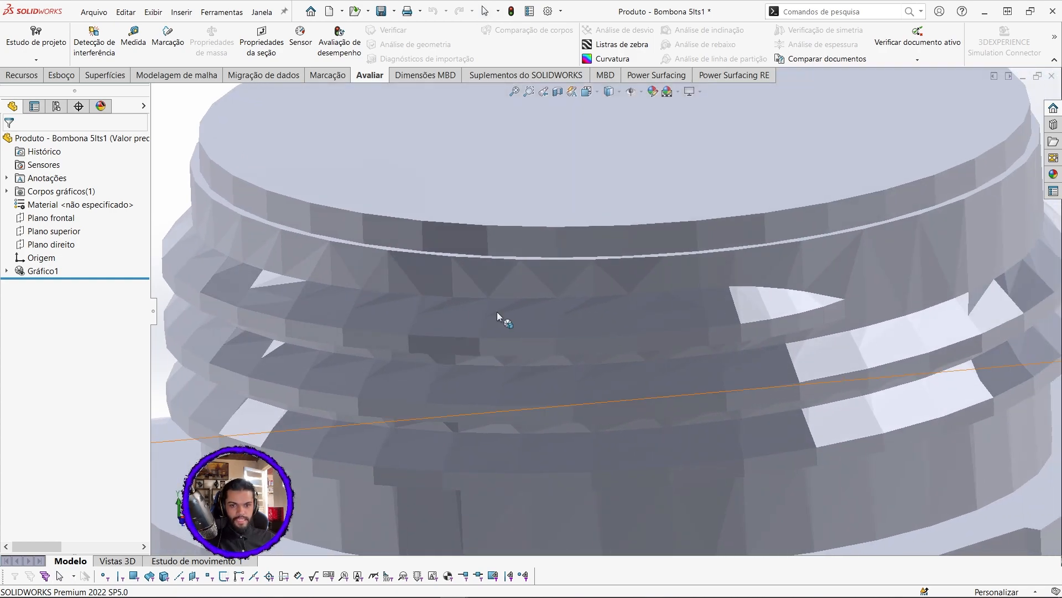
pyautogui.scroll(5, 667, 267)
pyautogui.scroll(-4, 724, 305)
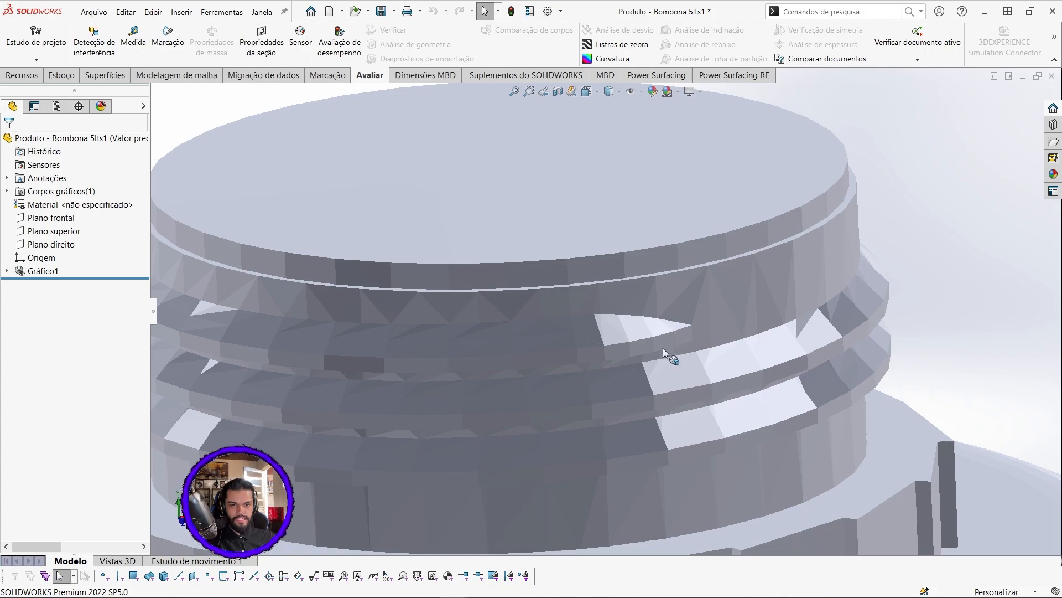
pyautogui.keyDown('ctrl'); pyautogui.moveTo(273, 298); pyautogui.dragTo(340, 300, button='middle'); pyautogui.keyUp('ctrl')
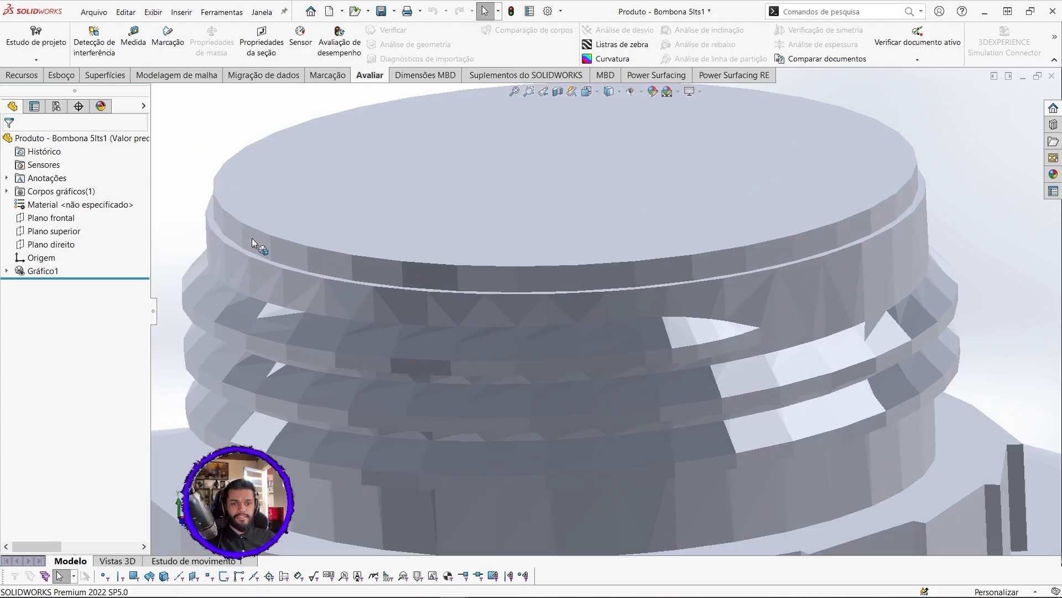
pyautogui.scroll(2, 479, 238)
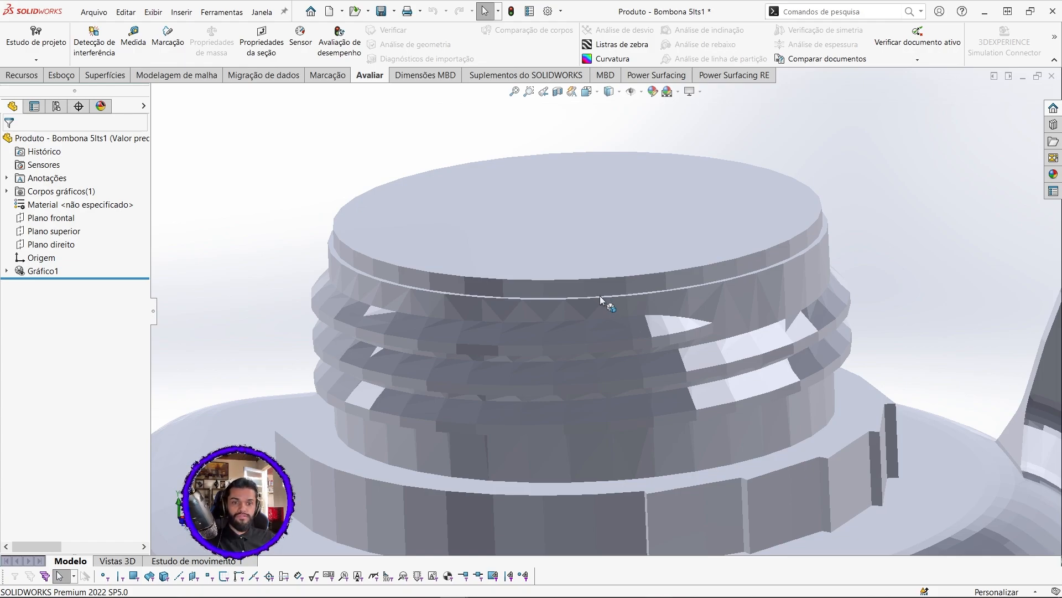
pyautogui.scroll(5, 636, 370)
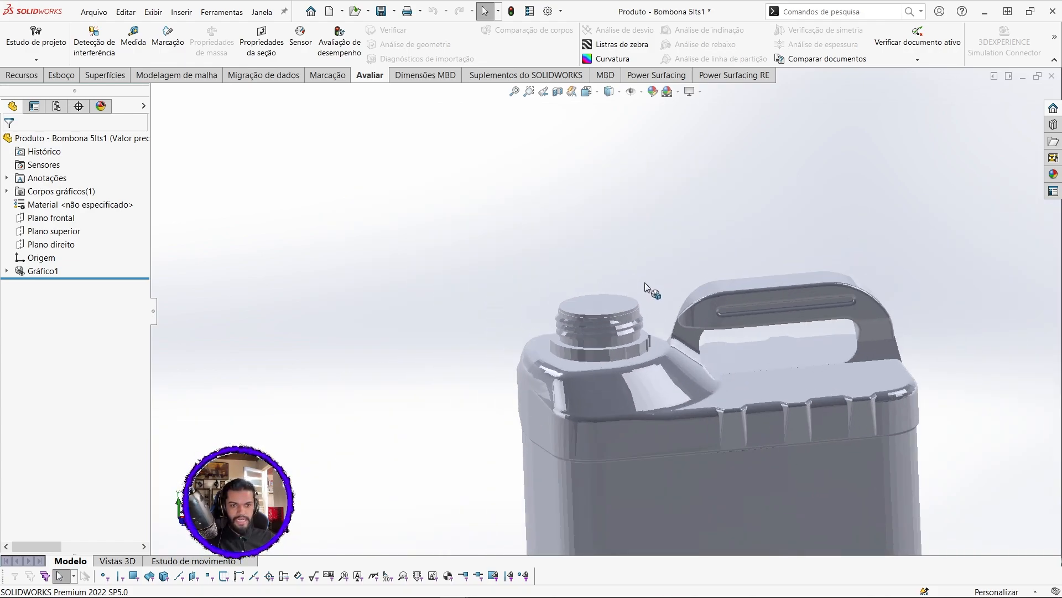
pyautogui.scroll(-6, 566, 287)
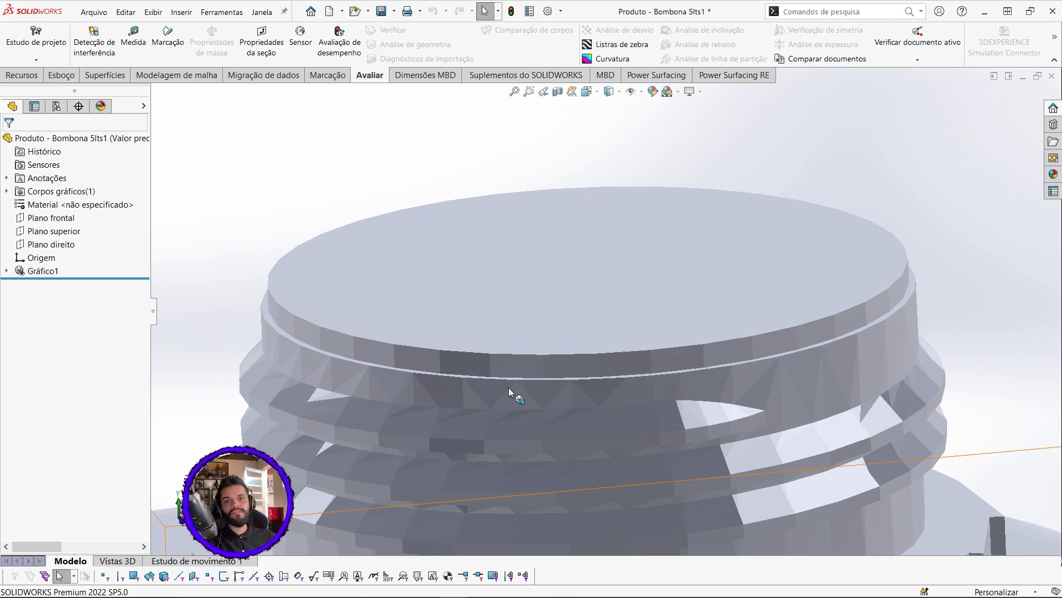
# Switch to the original jerrycan part and start converting its solid body Filete58 into a mesh body
pyautogui.click(262, 12)
pyautogui.click(316, 239)
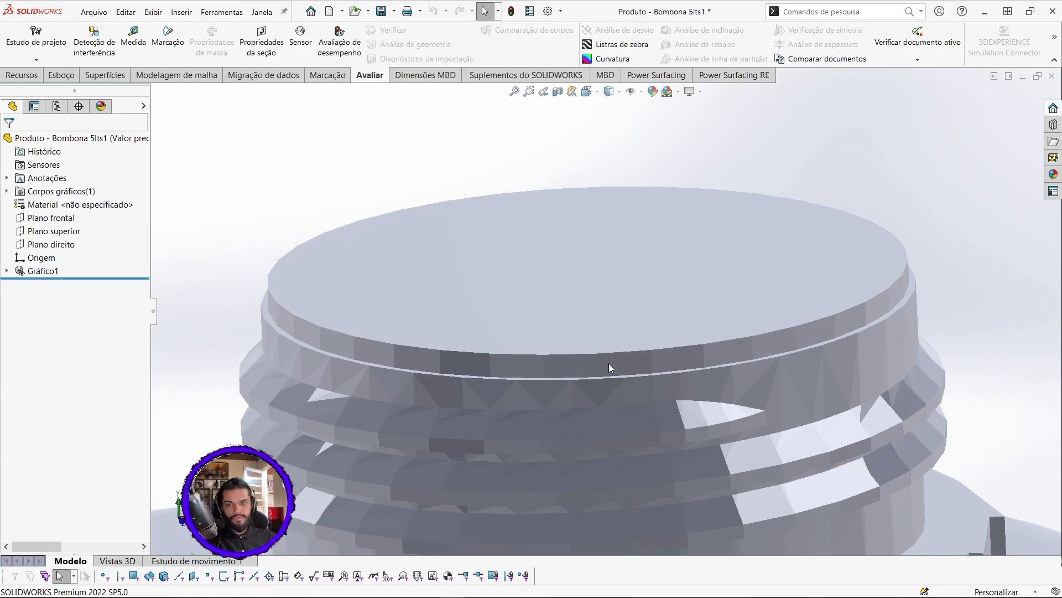
pyautogui.scroll(6, 613, 307)
pyautogui.scroll(-3, 664, 428)
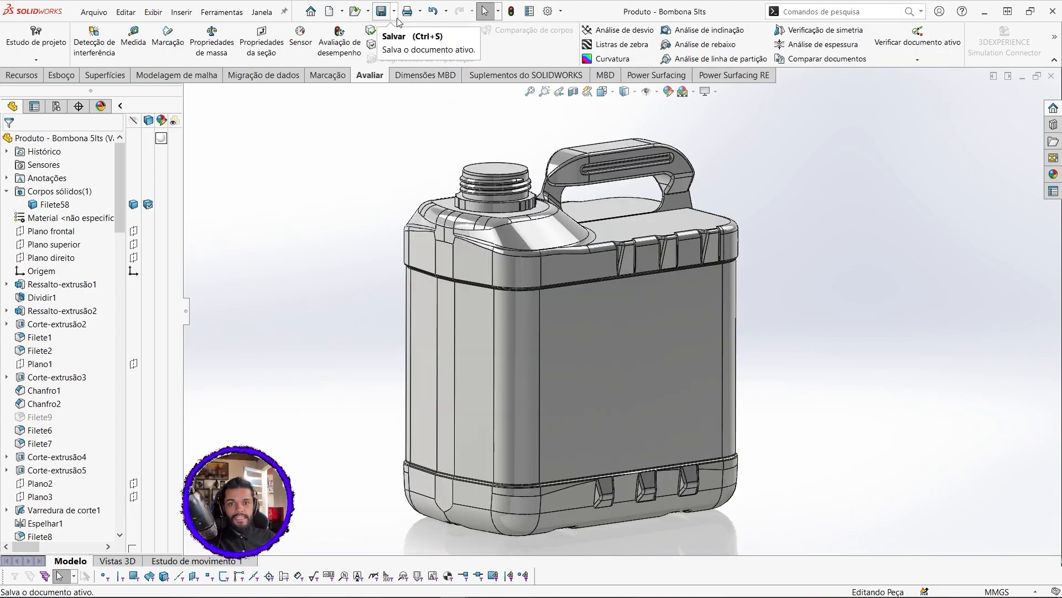
pyautogui.click(51, 205)
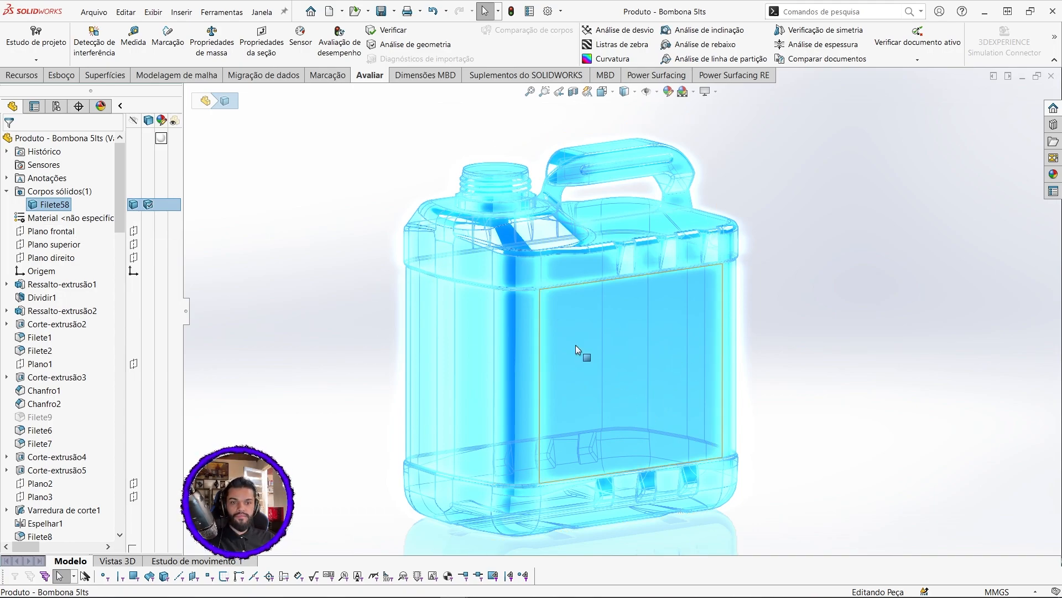
pyautogui.rightClick(68, 205)
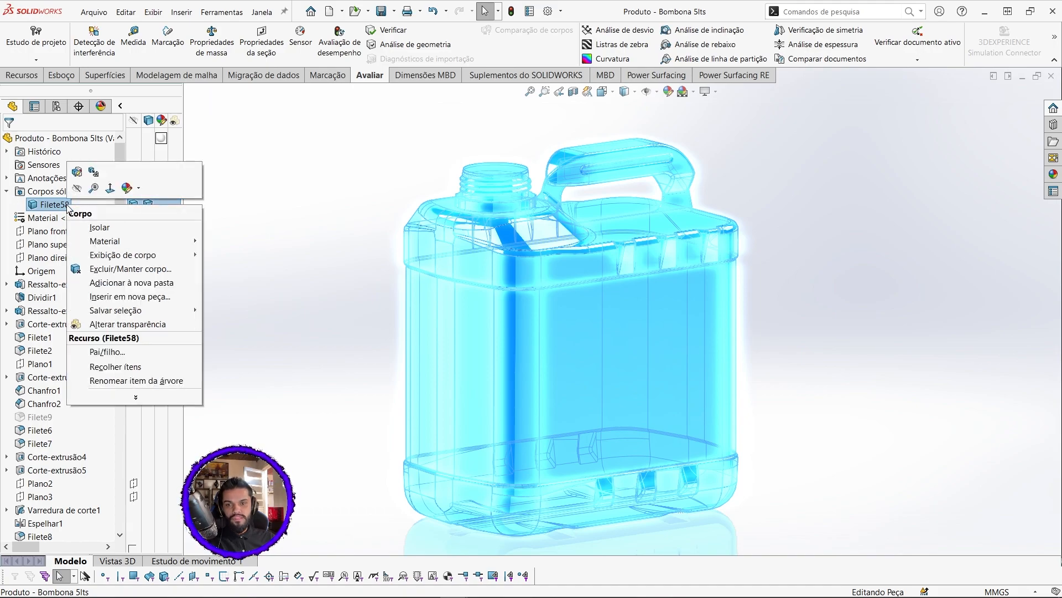
pyautogui.click(94, 175)
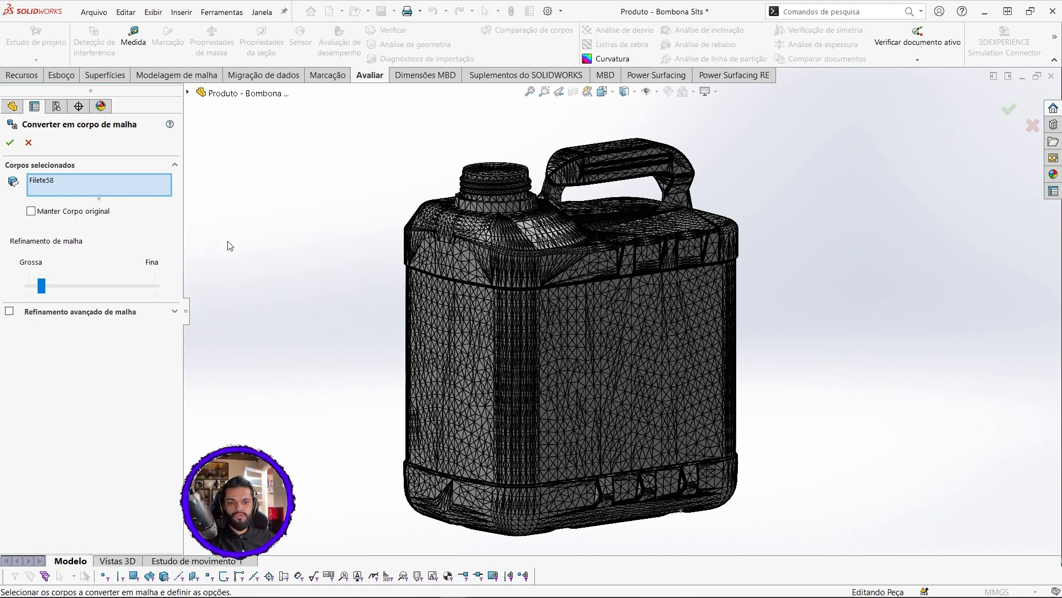
# Enable advanced mesh refinement and define a maximum element size of about 3.53 mm for the conversion
pyautogui.scroll(-8, 692, 343)
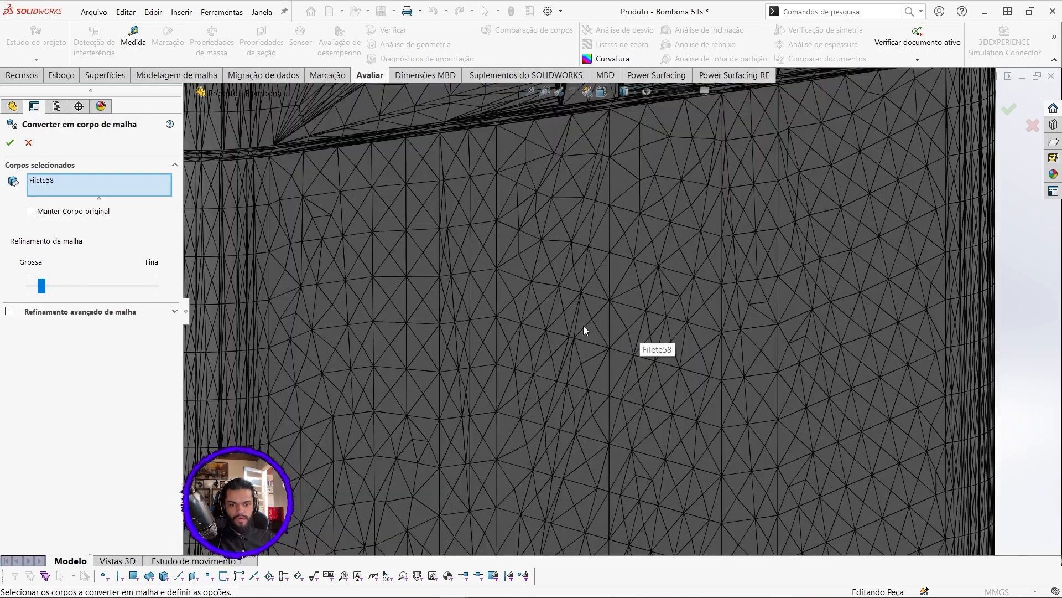
pyautogui.scroll(2, 581, 321)
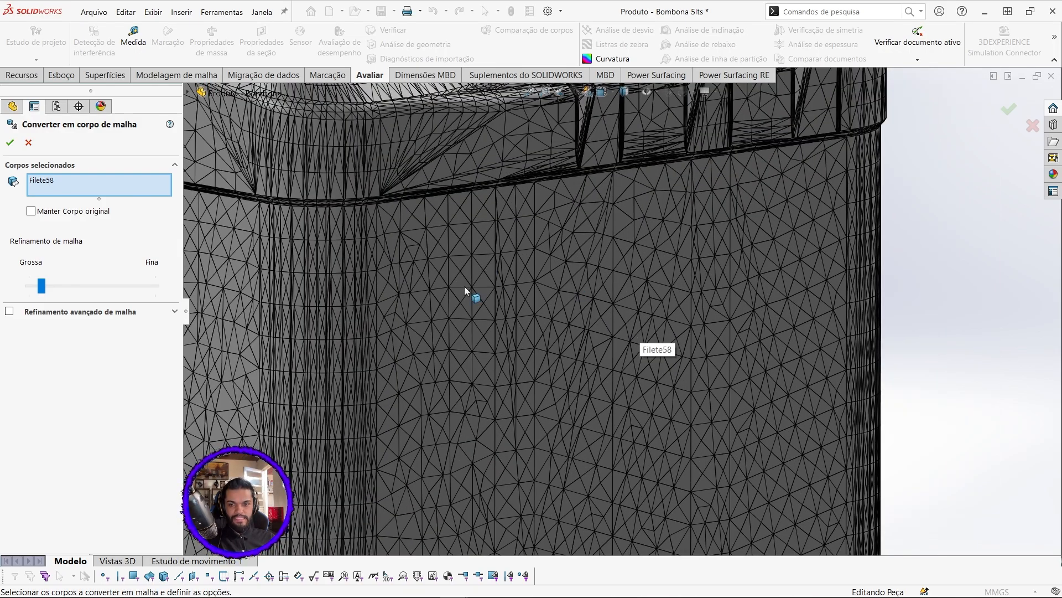
pyautogui.press('f')
pyautogui.scroll(-10, 424, 207)
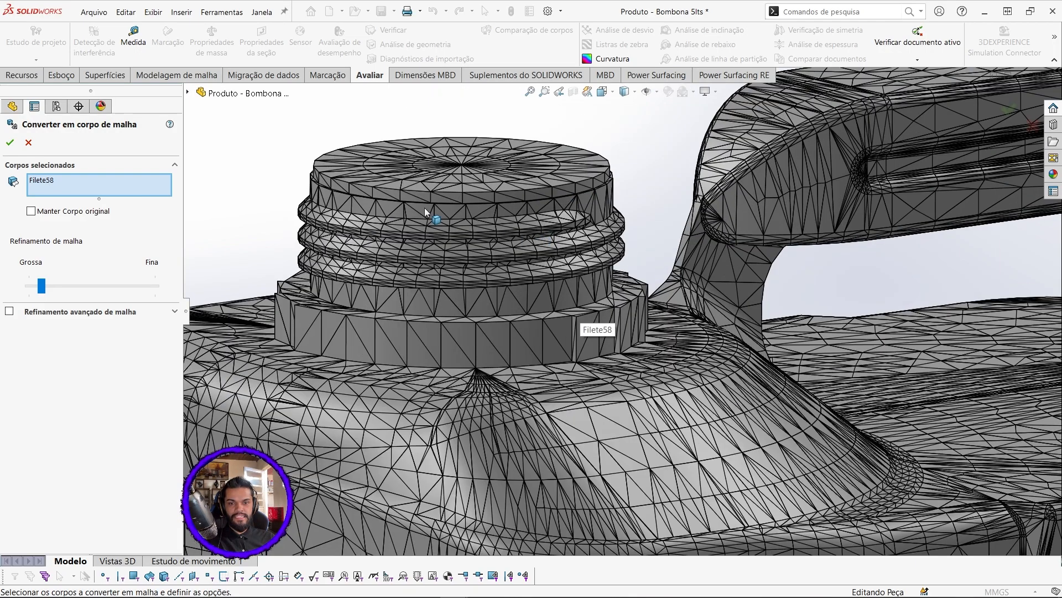
pyautogui.scroll(-3, 424, 208)
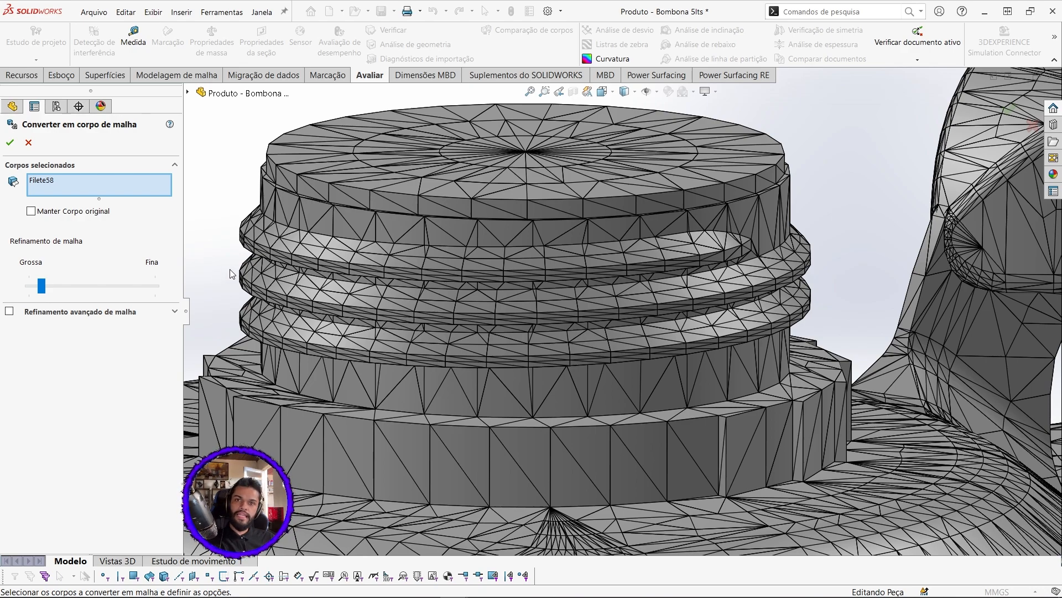
pyautogui.click(9, 311)
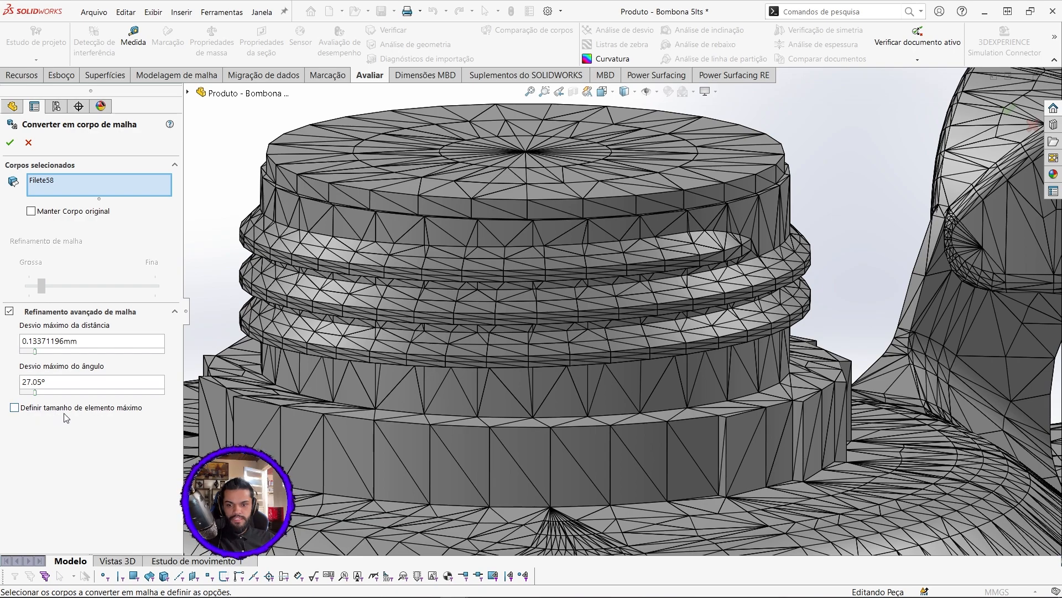
pyautogui.click(15, 410)
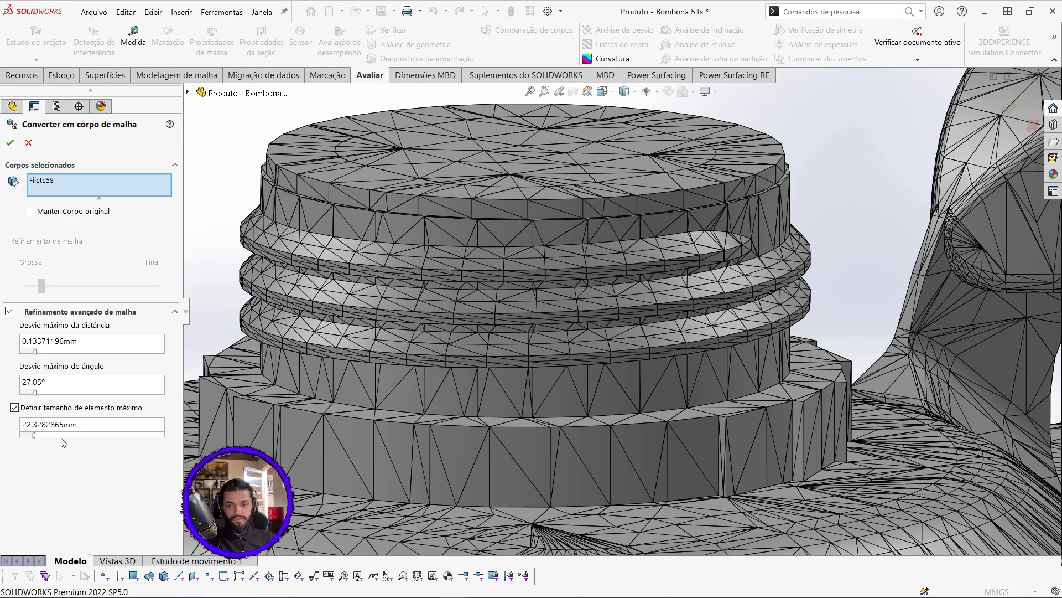
pyautogui.moveTo(51, 435); pyautogui.dragTo(110, 434)
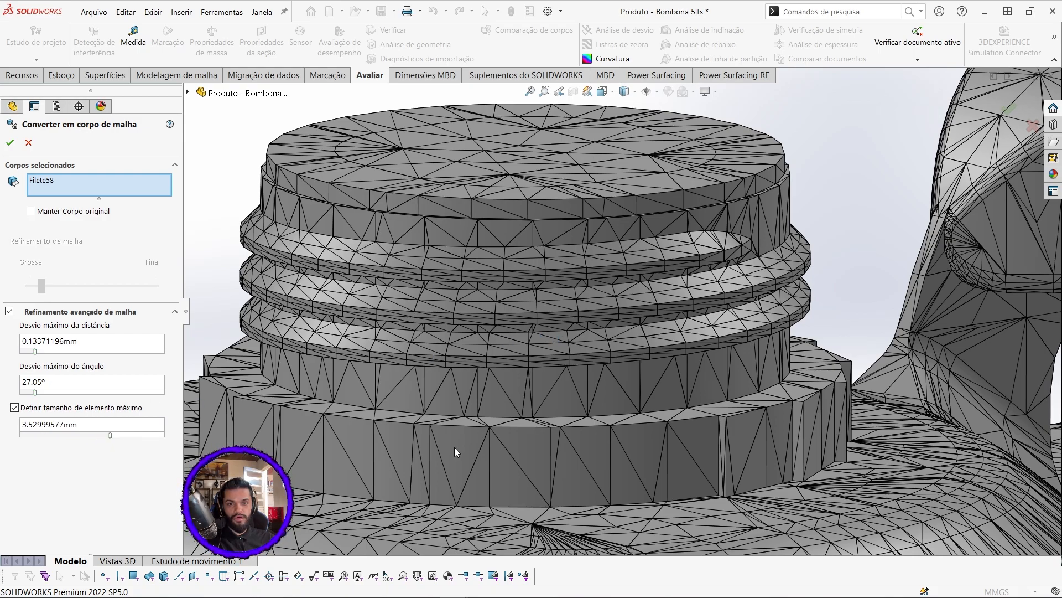
# Examine the refined mesh preview on the jerrycan's side wall, overall body and threaded neck
pyautogui.scroll(5, 599, 323)
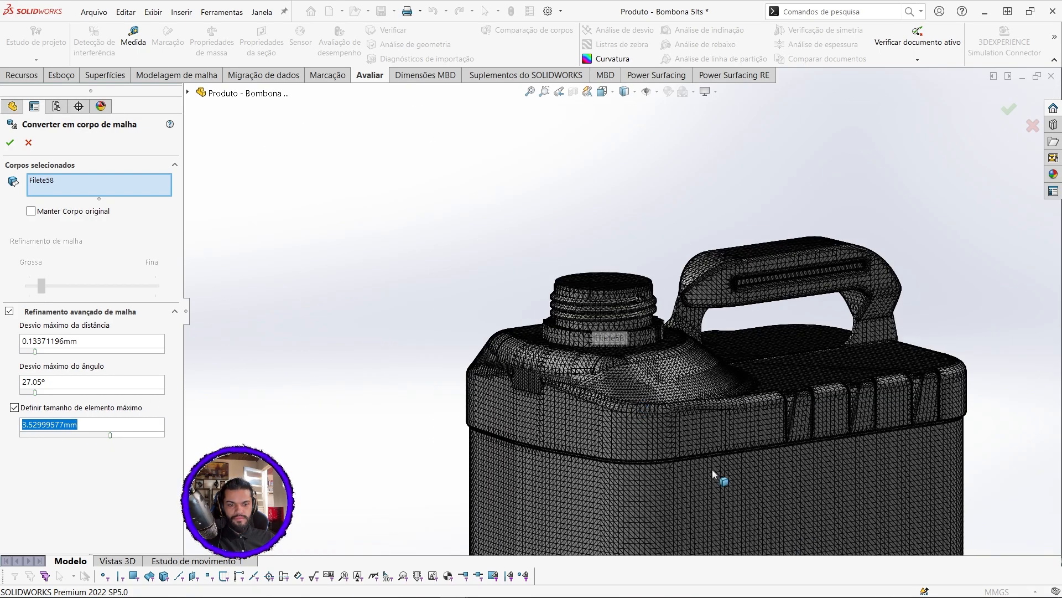
pyautogui.scroll(-6, 666, 350)
pyautogui.moveTo(512, 343); pyautogui.dragTo(453, 315, button='middle')
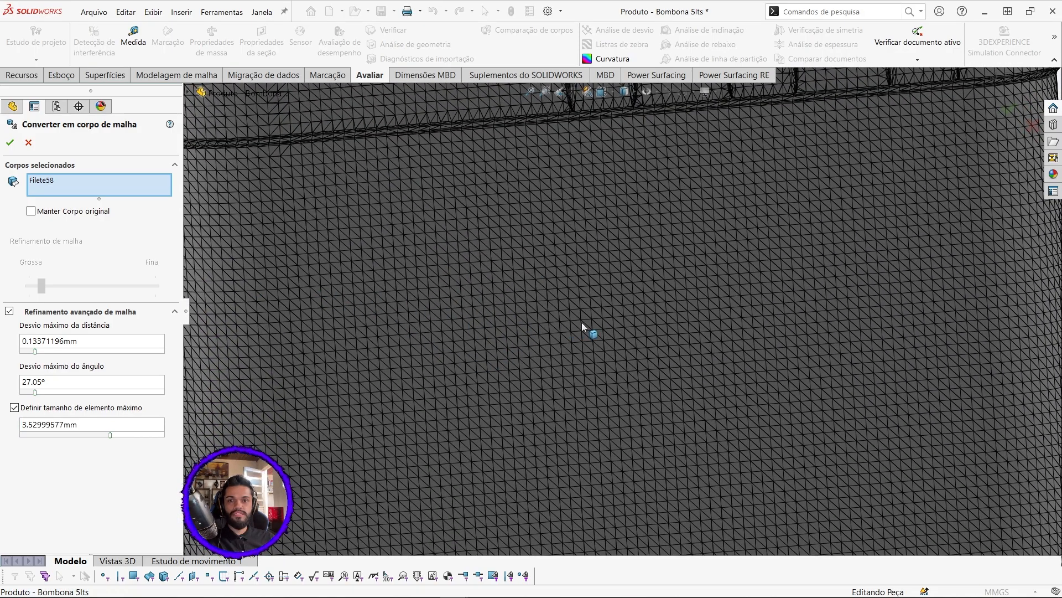
pyautogui.scroll(5, 752, 349)
pyautogui.moveTo(752, 349); pyautogui.dragTo(663, 346, button='middle')
pyautogui.scroll(4, 669, 348)
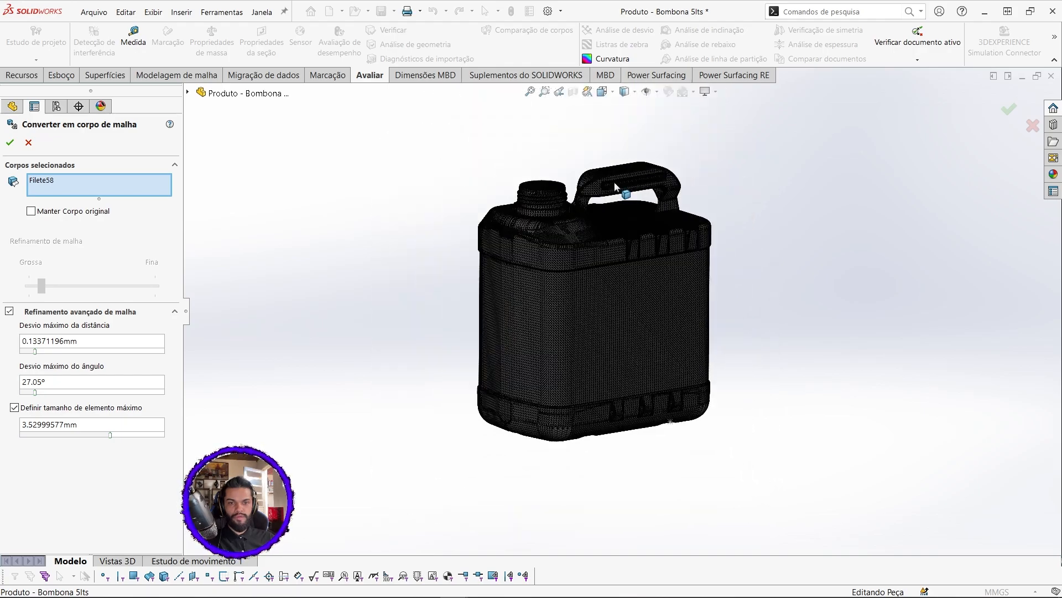
pyautogui.scroll(-7, 494, 216)
pyautogui.scroll(-3, 495, 215)
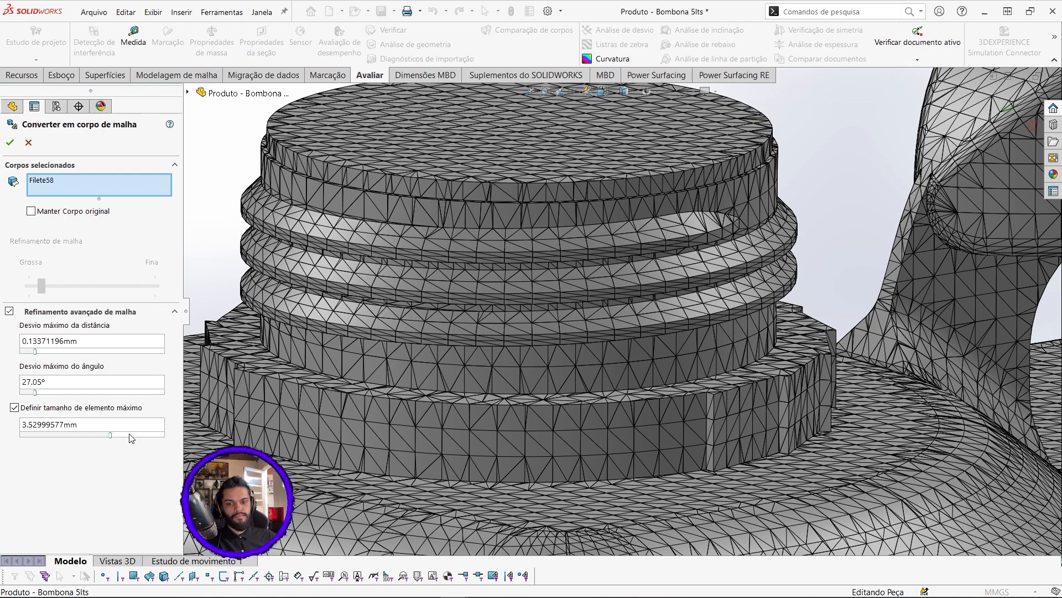
# Set the maximum element size to about 2.61 mm and the maximum angle deviation to about 23.17°, and complete the mesh conversion
pyautogui.moveTo(111, 435); pyautogui.dragTo(136, 438)
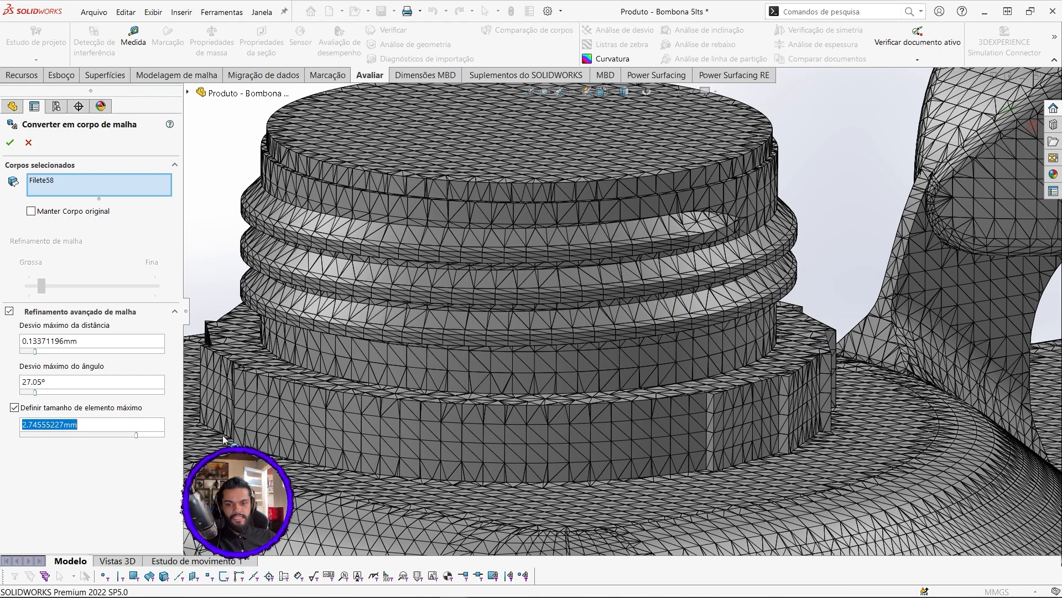
pyautogui.moveTo(136, 435); pyautogui.dragTo(146, 435)
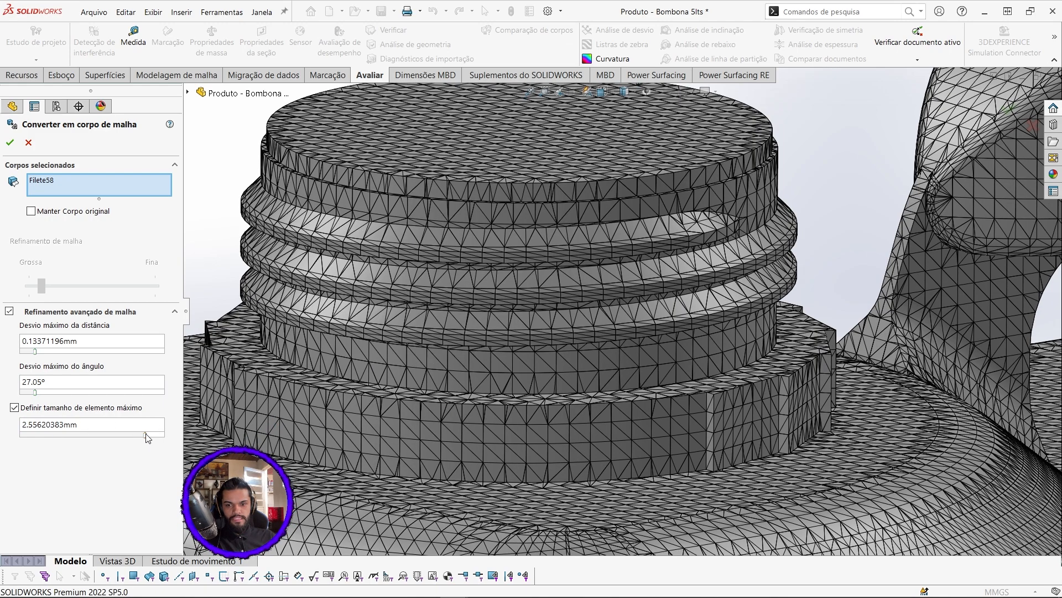
pyautogui.click(48, 392)
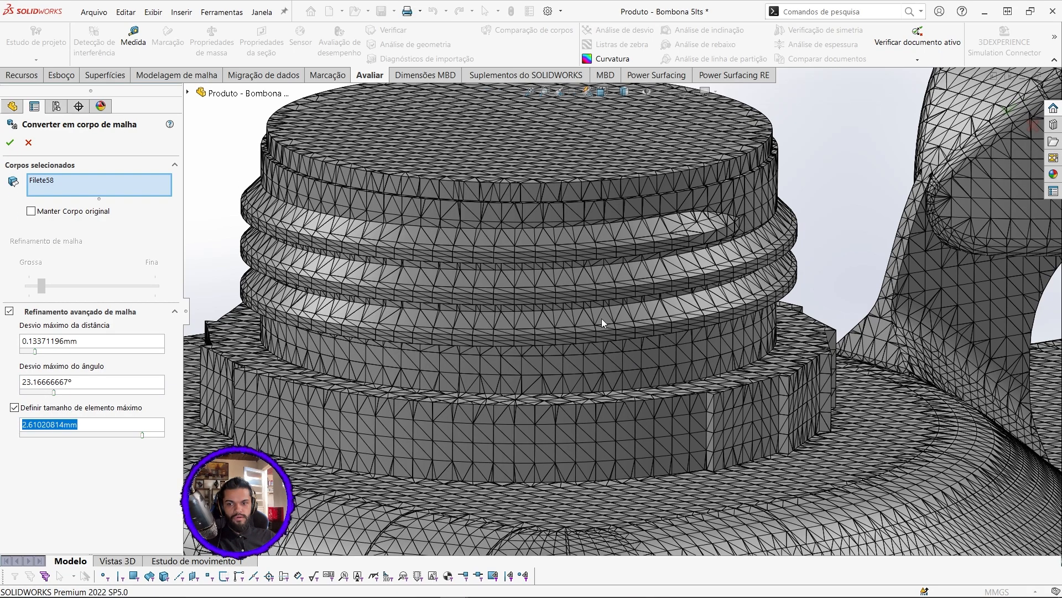
pyautogui.scroll(10, 606, 204)
pyautogui.scroll(-10, 661, 363)
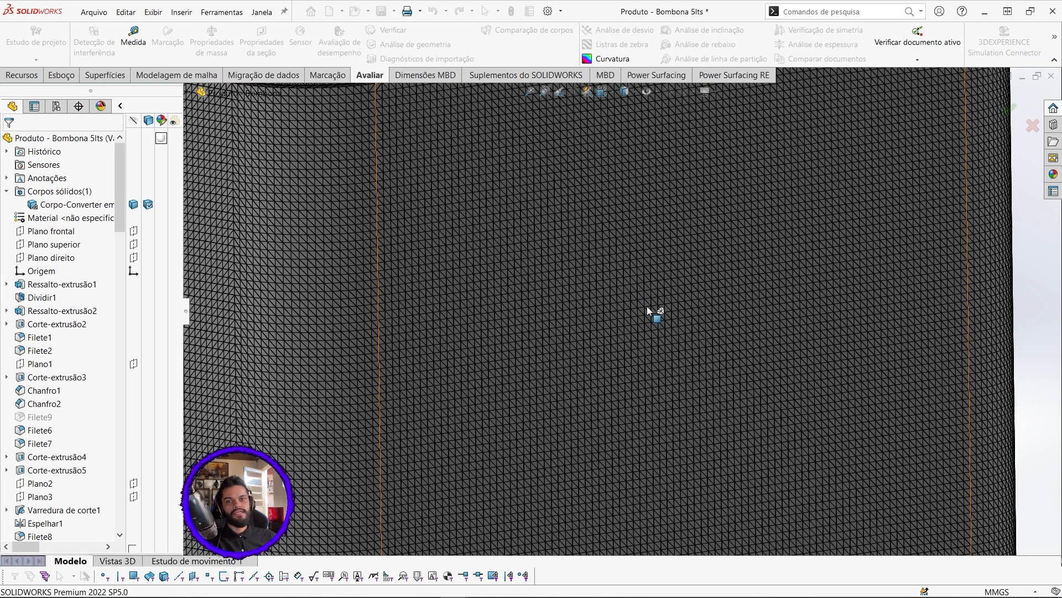
pyautogui.scroll(8, 646, 307)
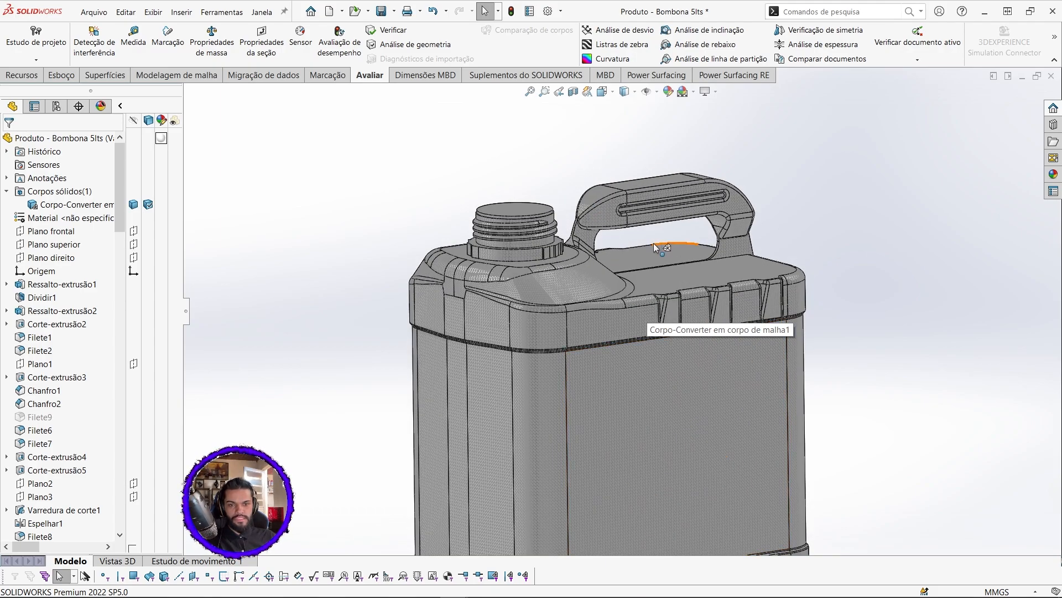
# Export the converted mesh body as an STL file named Produto - Bombona 5lts2
pyautogui.click(77, 205)
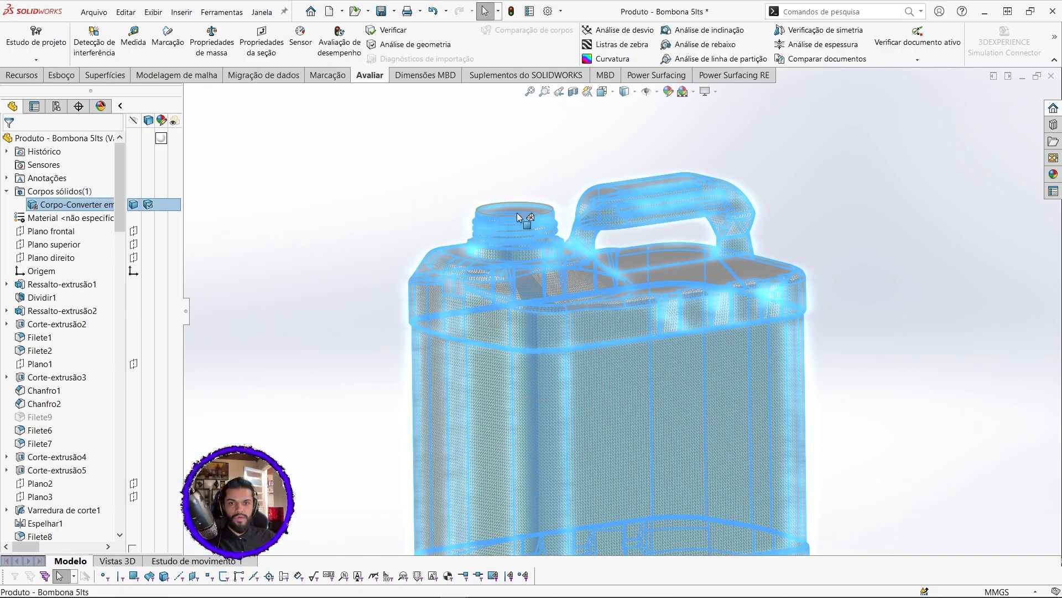
pyautogui.click(394, 11)
pyautogui.click(400, 48)
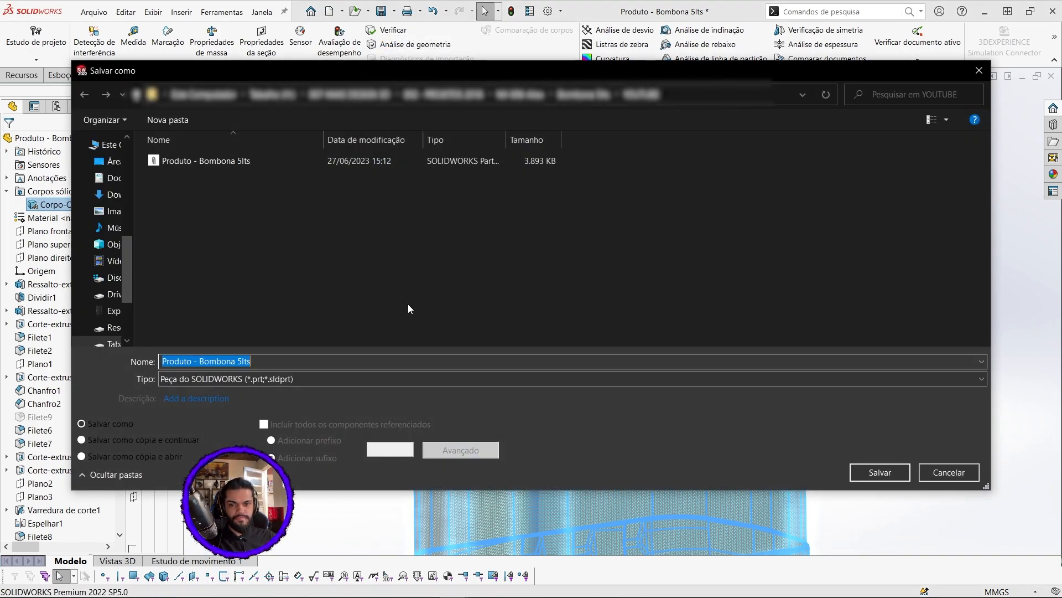
pyautogui.click(366, 379)
pyautogui.click(341, 351)
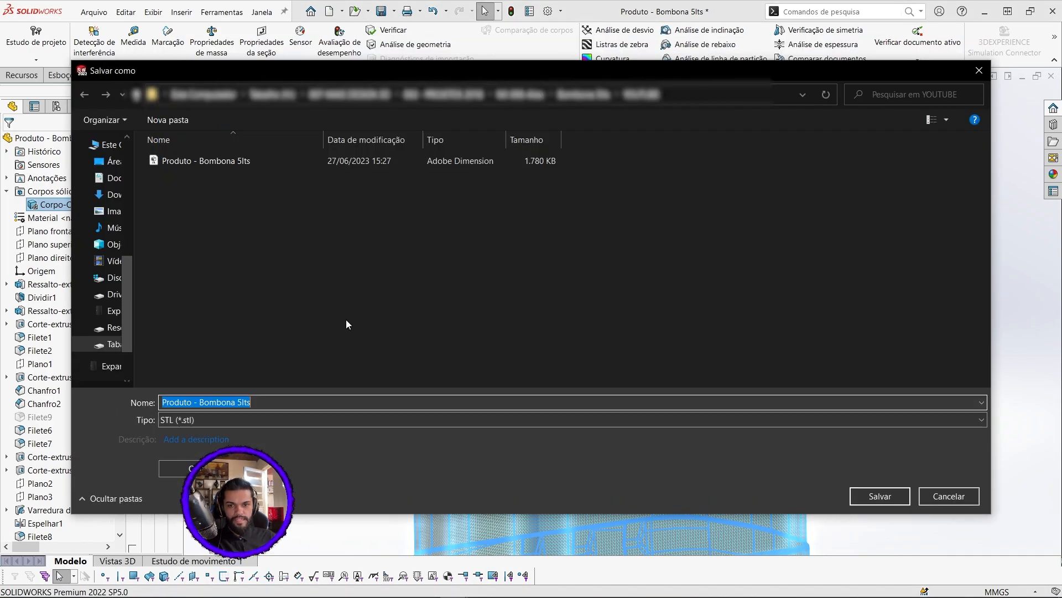
pyautogui.click(220, 160)
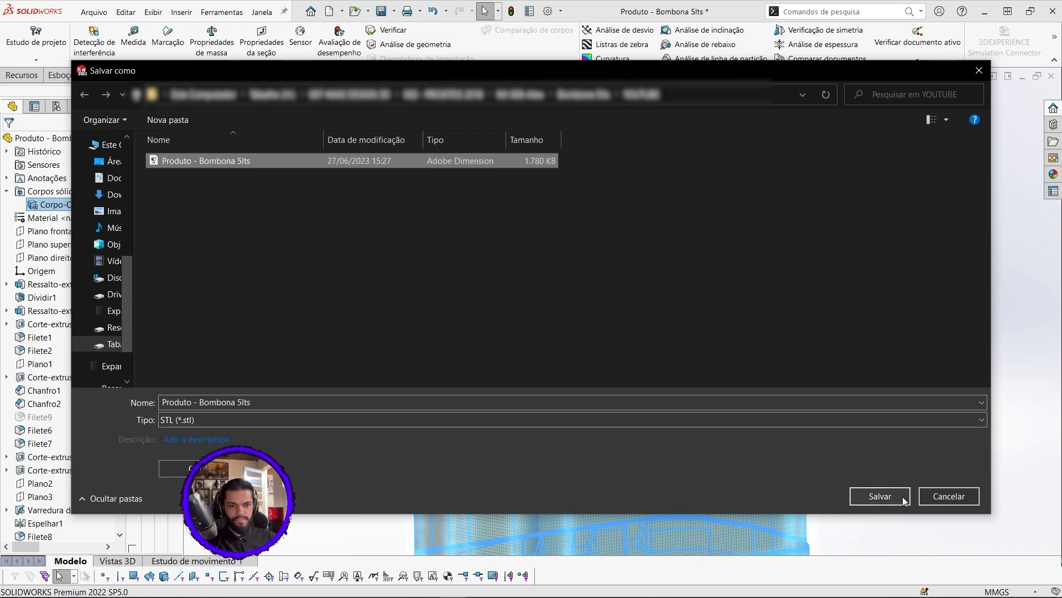
pyautogui.click(263, 397)
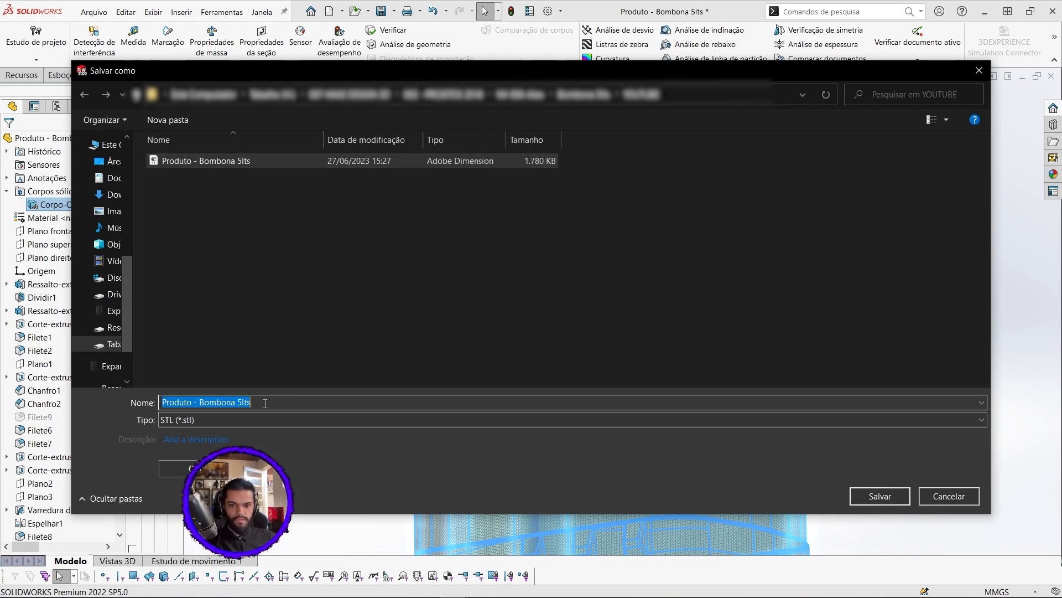
pyautogui.click(265, 403)
pyautogui.write('2')
pyautogui.click(905, 493)
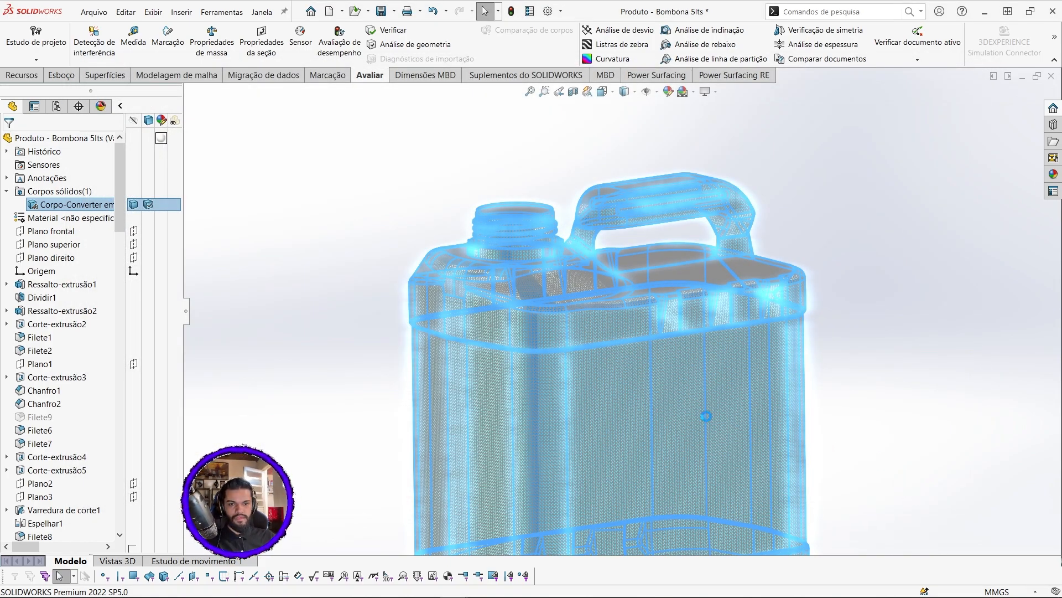
pyautogui.click(564, 335)
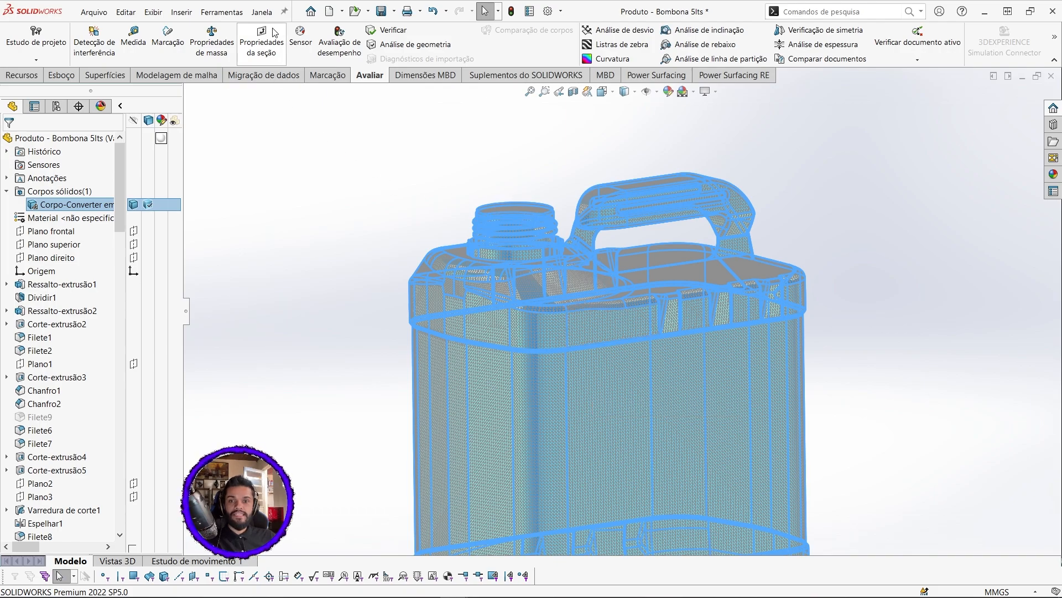
# Return to the first exported jerrycan mesh and examine the faceting around its neck and shoulder
pyautogui.click(262, 12)
pyautogui.click(332, 239)
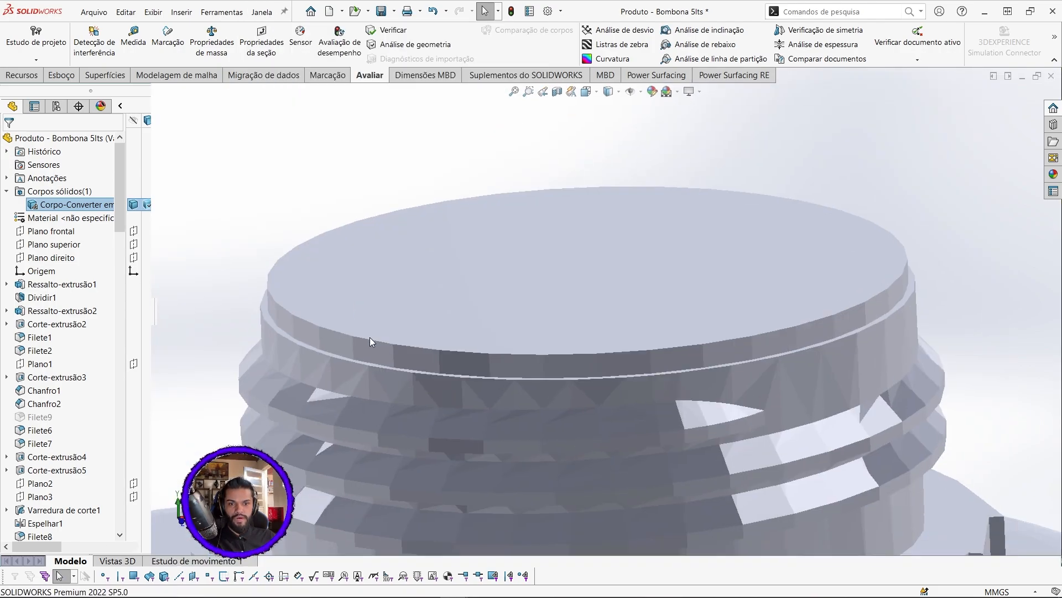
pyautogui.scroll(5, 615, 420)
pyautogui.scroll(-3, 645, 400)
pyautogui.moveTo(645, 400); pyautogui.dragTo(630, 314, button='middle')
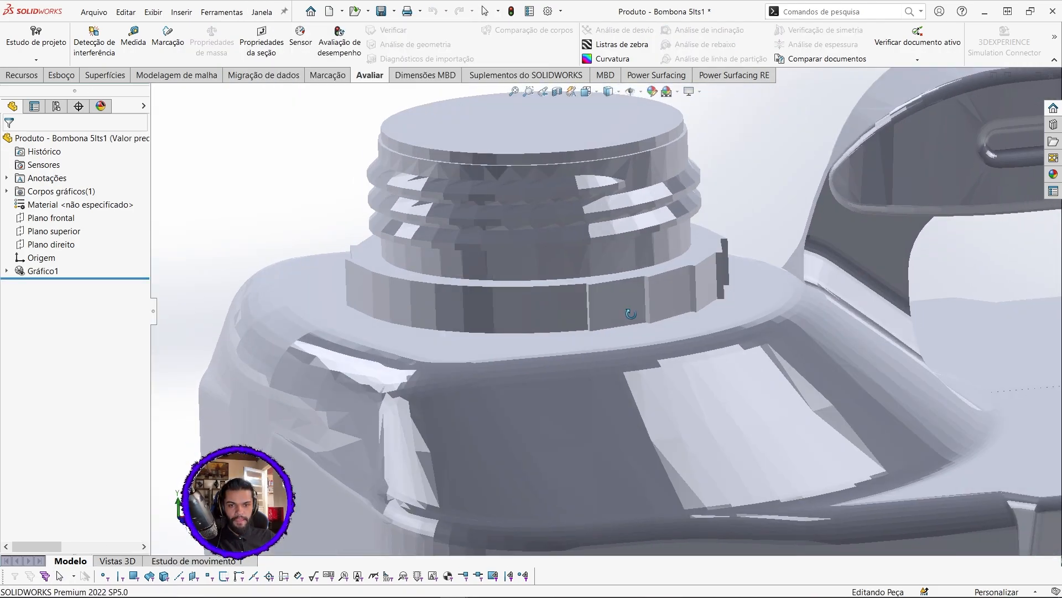
pyautogui.scroll(3, 634, 314)
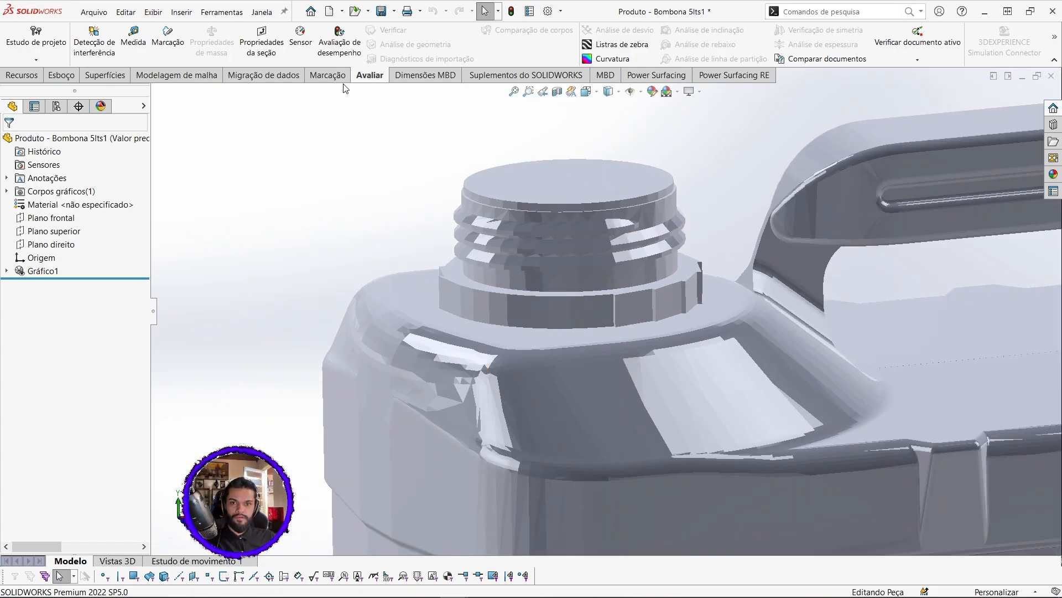
# Open the newly exported STL file Produto - Bombona 5lts2 as a graphics body
pyautogui.click(354, 11)
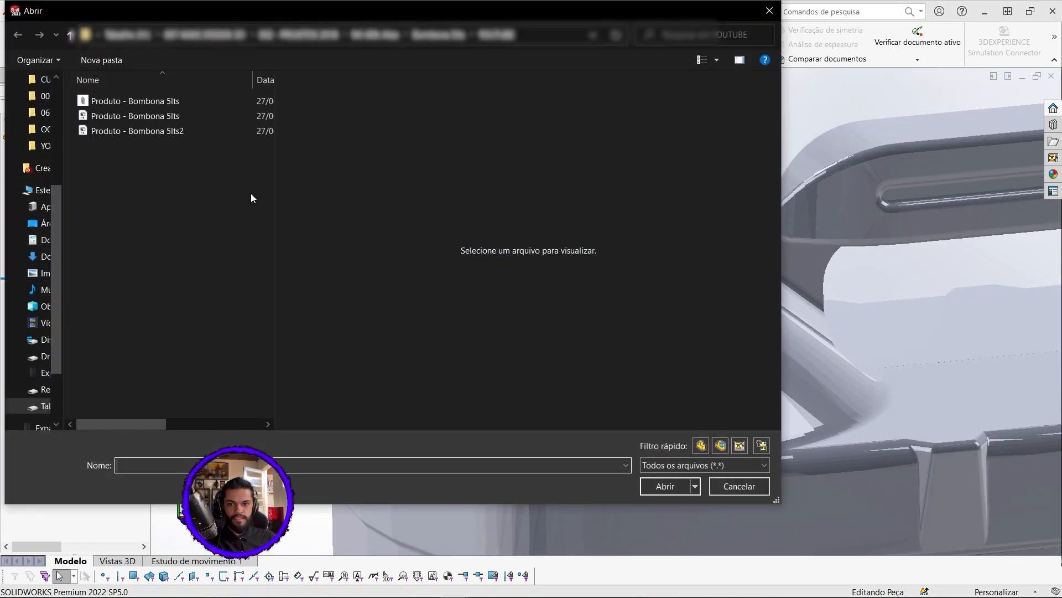
pyautogui.click(194, 133)
pyautogui.click(670, 509)
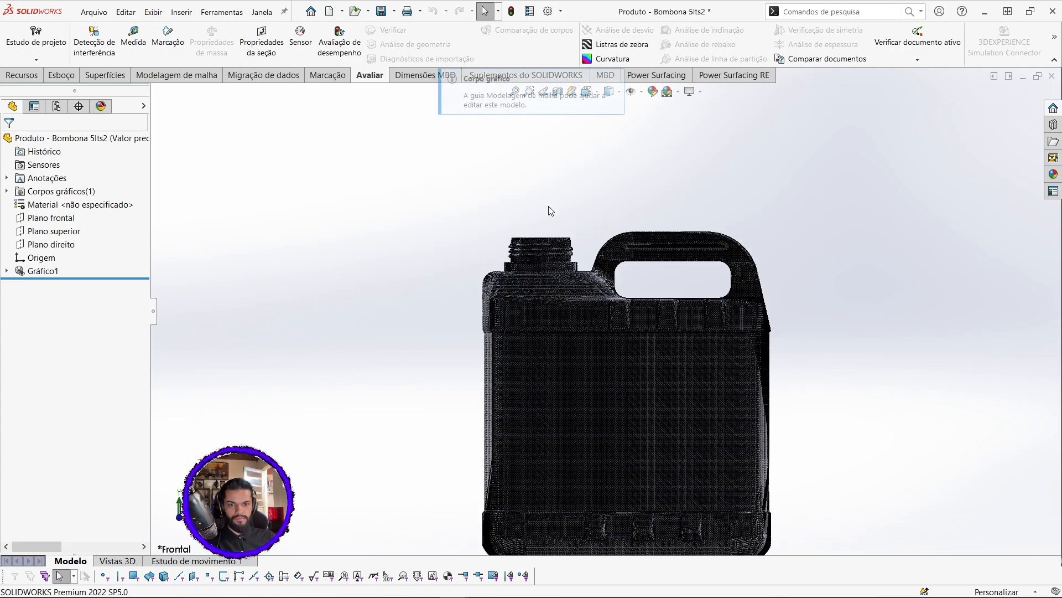
# Arrange the two STL documents side by side and display the new mesh as shaded without edges
pyautogui.click(994, 76)
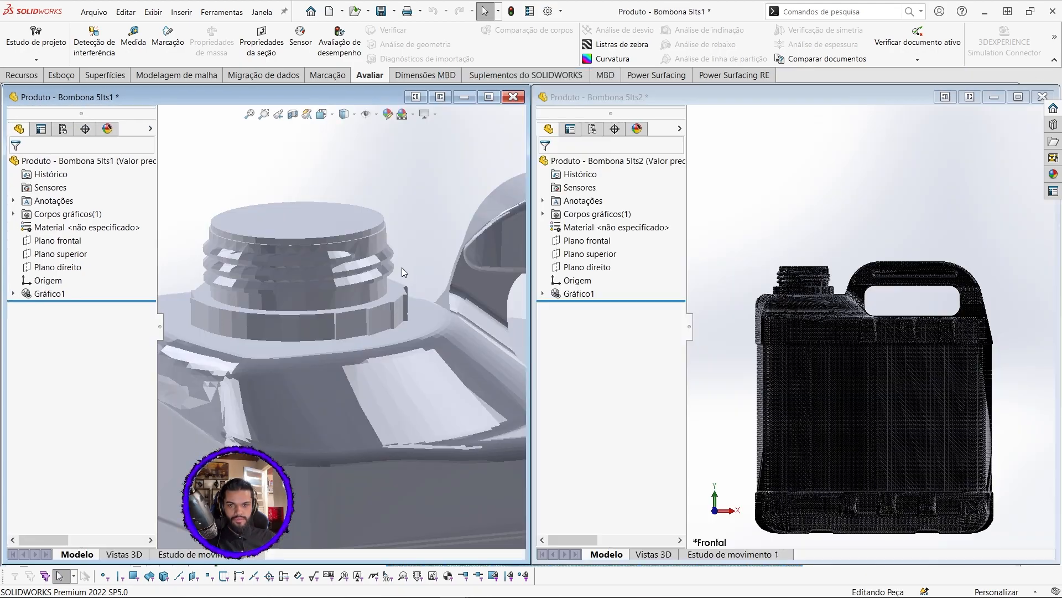
pyautogui.click(802, 229)
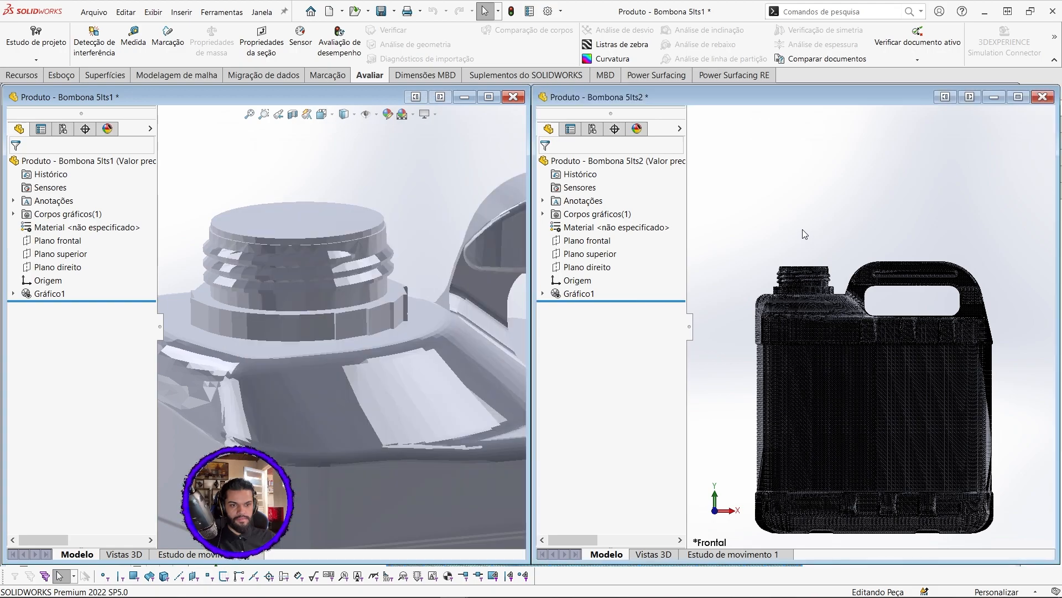
pyautogui.click(874, 114)
pyautogui.click(878, 143)
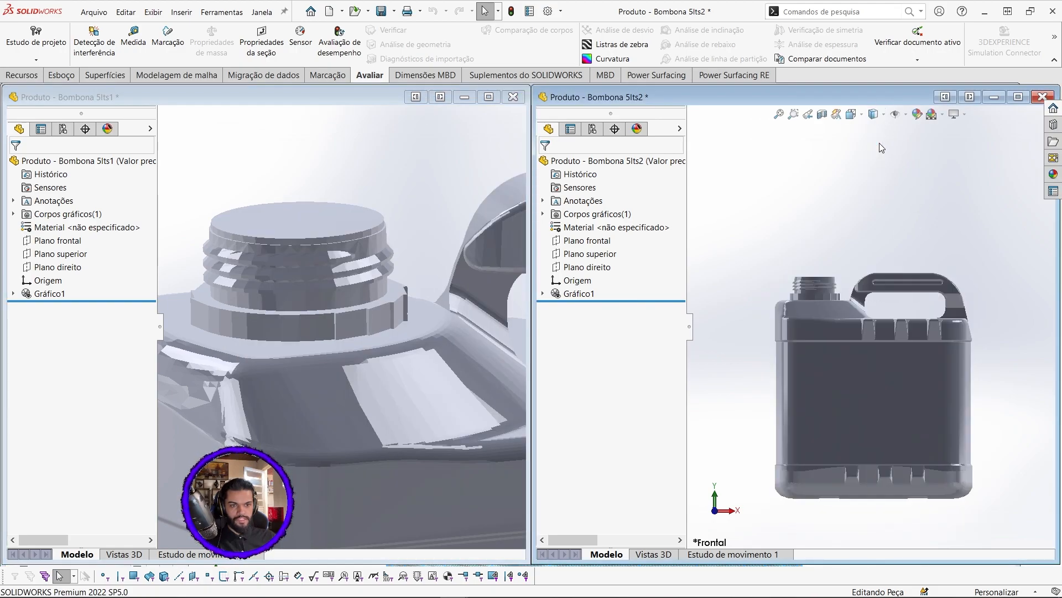
# Compare the faceting of the threaded neck and round top between the first and second exported meshes
pyautogui.scroll(-8, 822, 288)
pyautogui.scroll(-5, 830, 328)
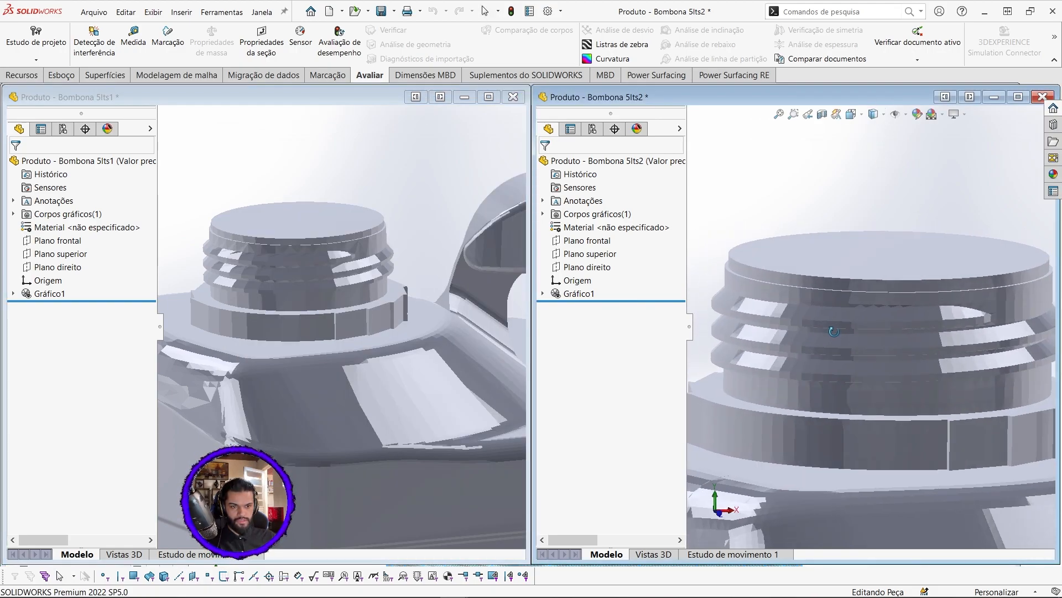
pyautogui.scroll(-8, 289, 224)
pyautogui.scroll(-2, 280, 251)
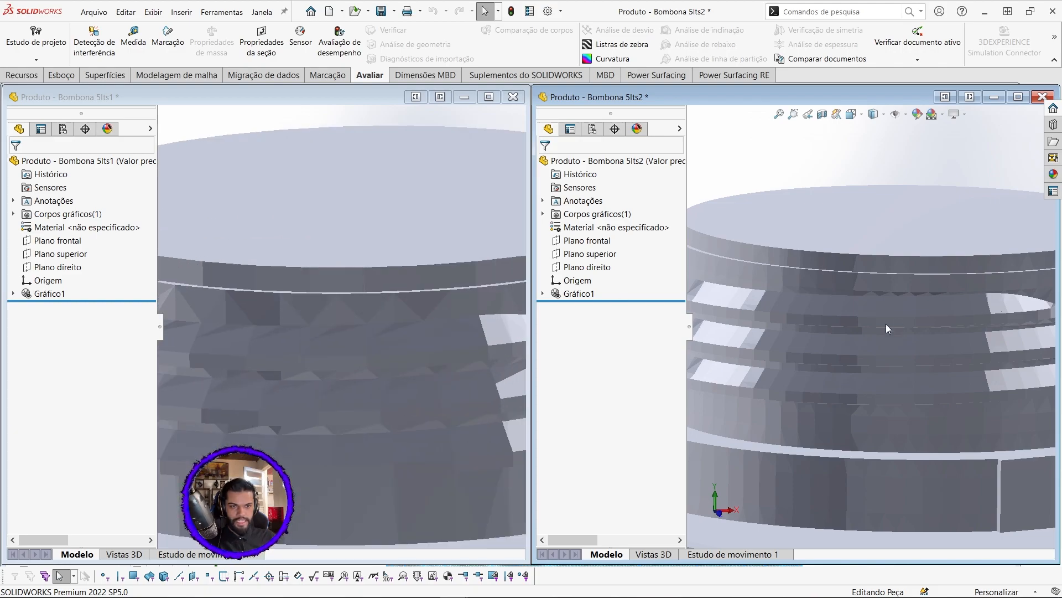
pyautogui.scroll(8, 789, 321)
pyautogui.moveTo(785, 326); pyautogui.dragTo(849, 330, button='middle')
pyautogui.scroll(1, 387, 308)
pyautogui.scroll(-1, 842, 329)
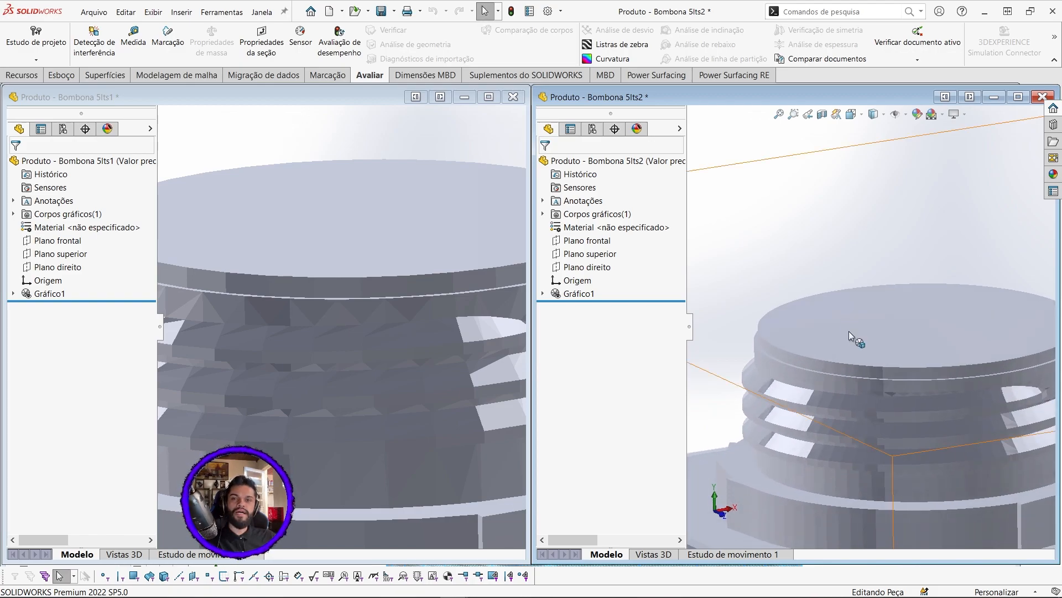